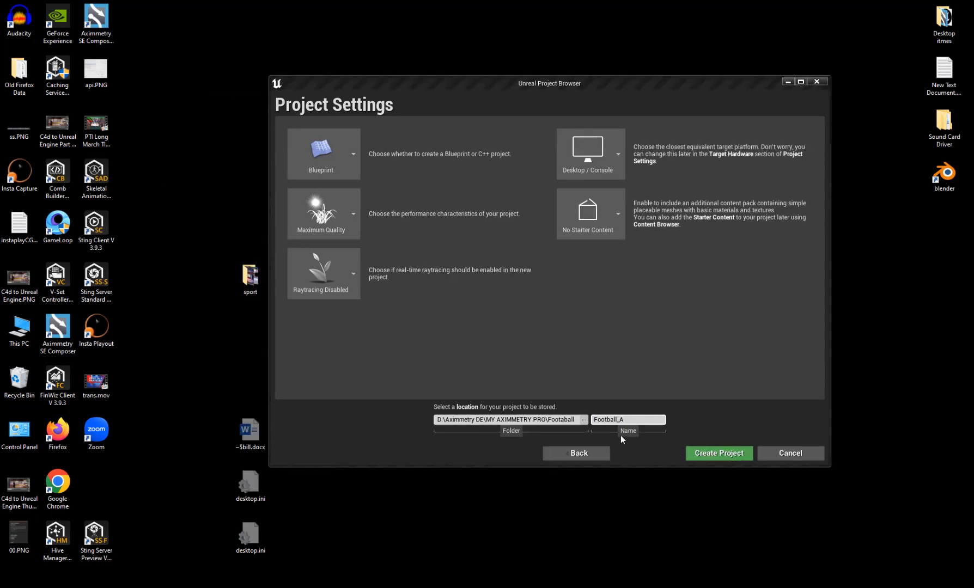
Name the new project Football_AR and create it with the current Blueprint, Maximum Quality and No Starter Content settings
left_click(638, 420)
type("R")
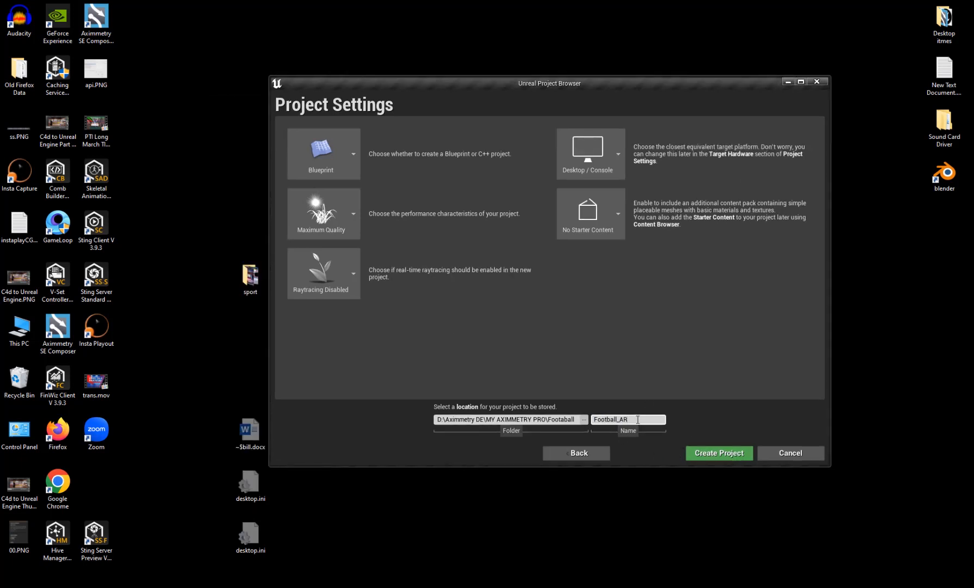
left_click(715, 454)
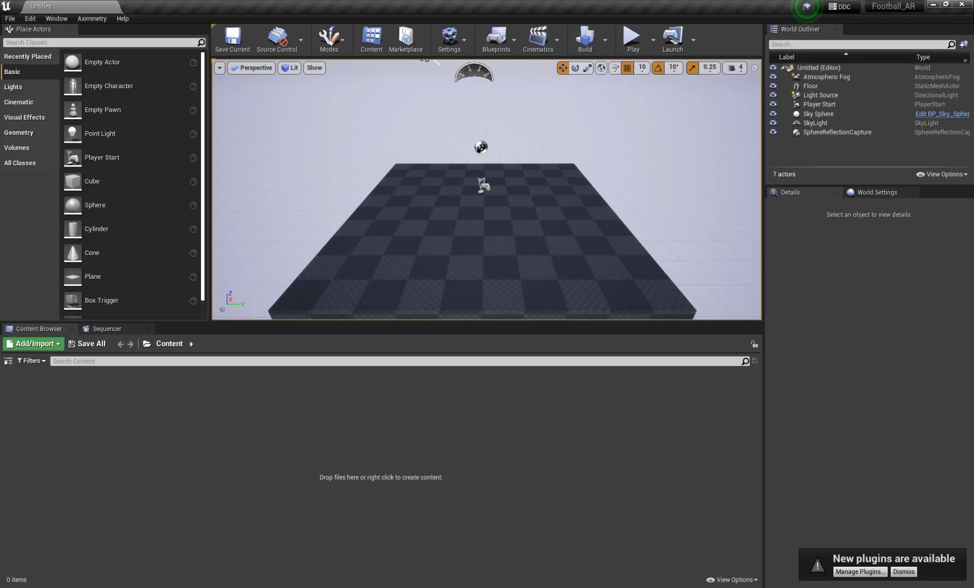
Start importing an asset into the project's Content folder
scroll(489, 234, "down", 5)
scroll(490, 234, "up", 6)
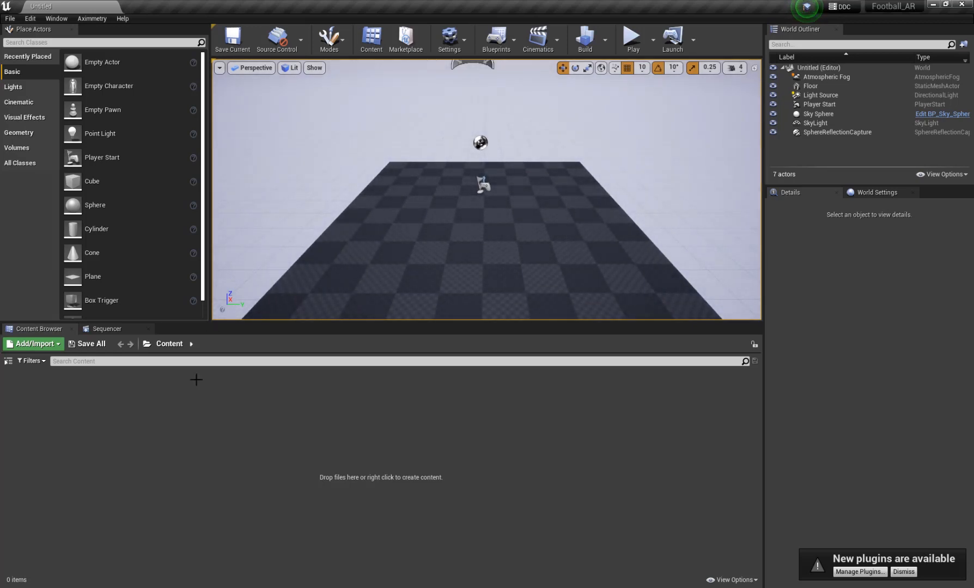
left_click(40, 345)
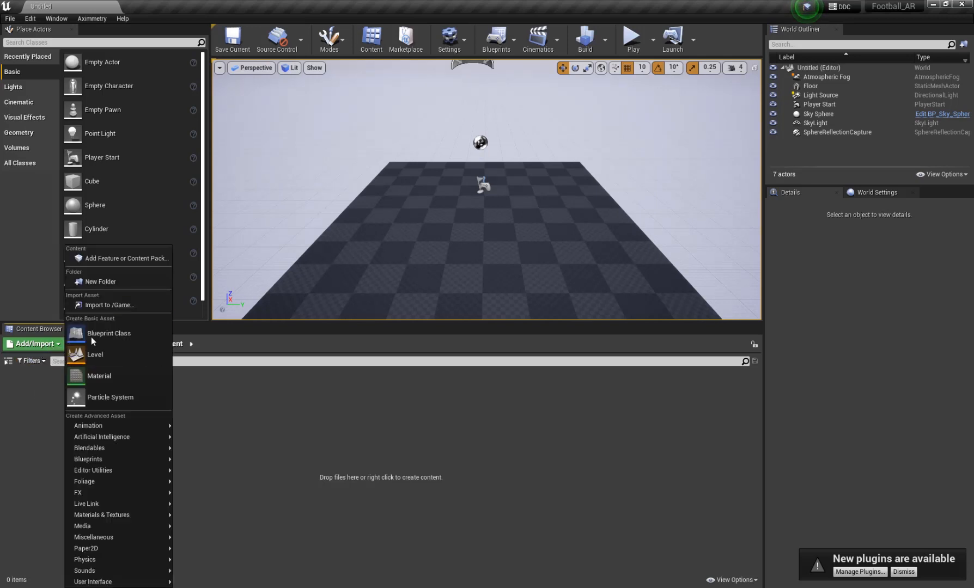
left_click(162, 305)
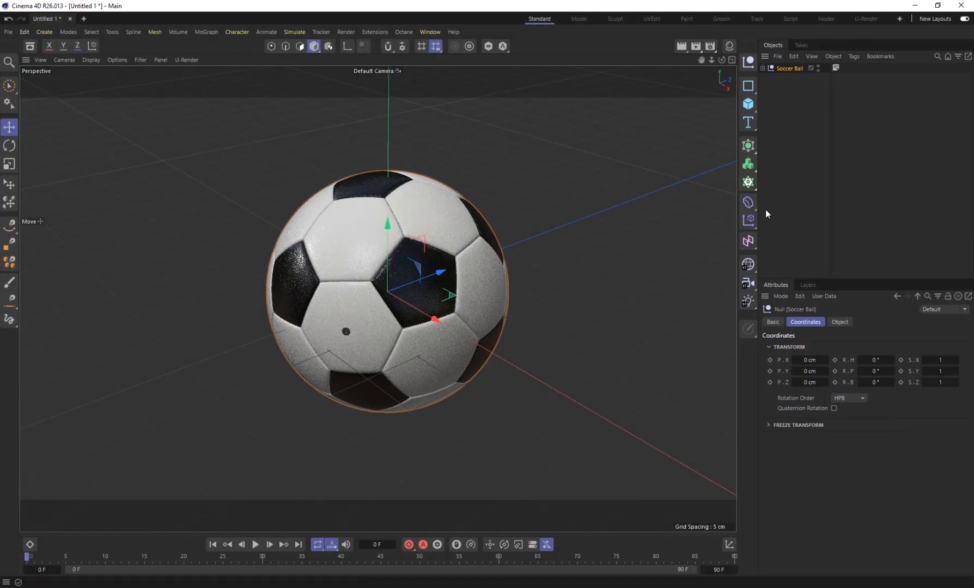
Switch to Cinema 4D and export the Soccer Ball object to FBX, accepting the current export settings
left_click(766, 209)
left_click(791, 70)
left_click(793, 95)
left_click(790, 69)
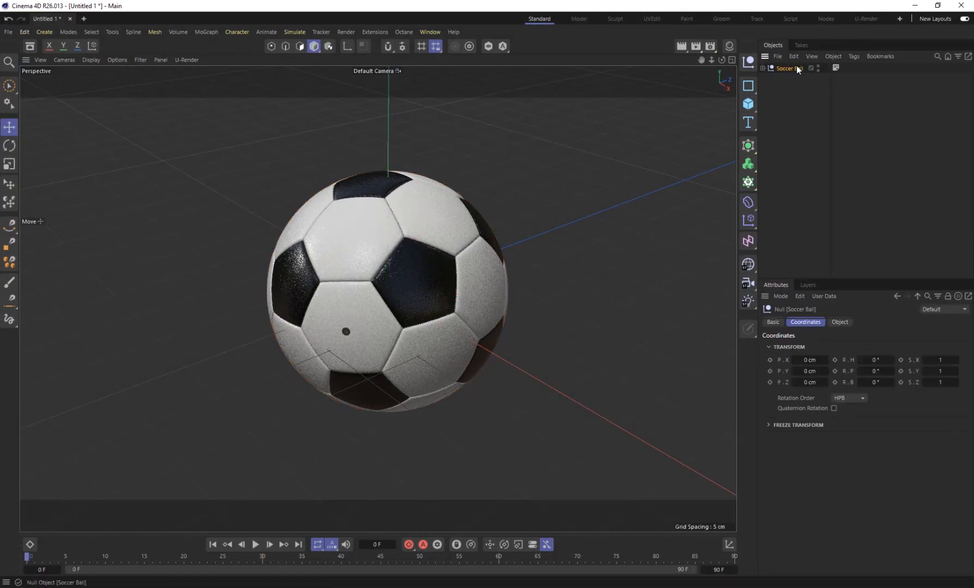
left_click(8, 32)
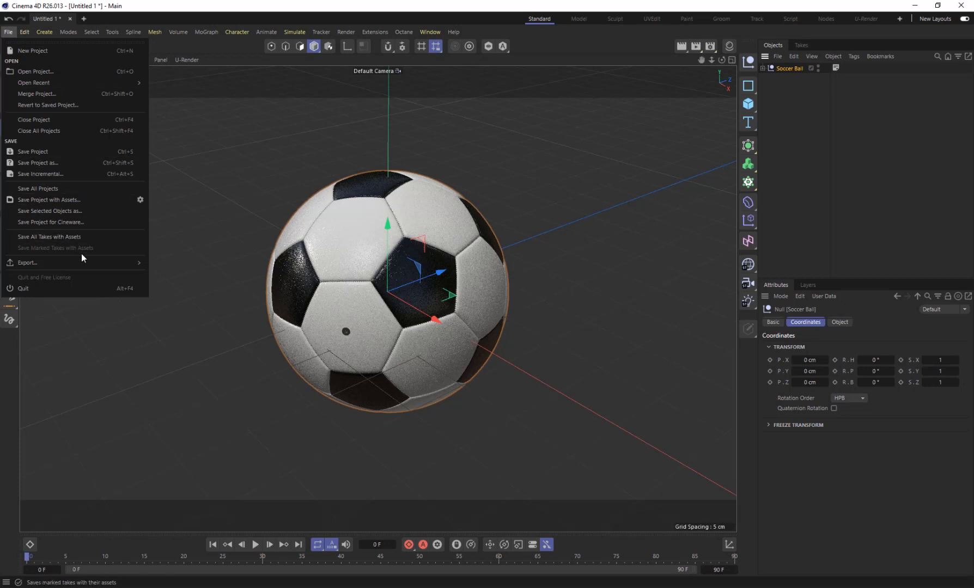
mouse_move(131, 263)
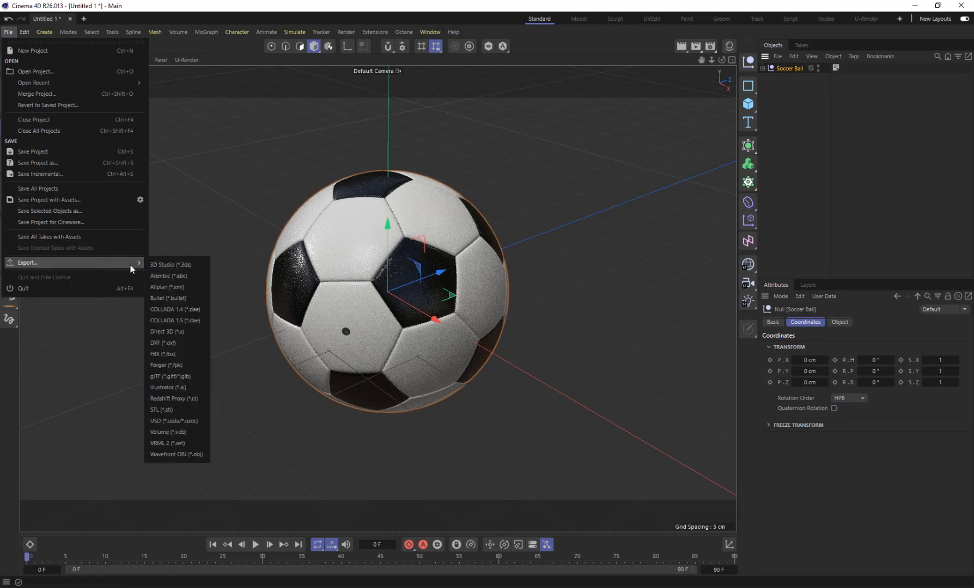
left_click(180, 354)
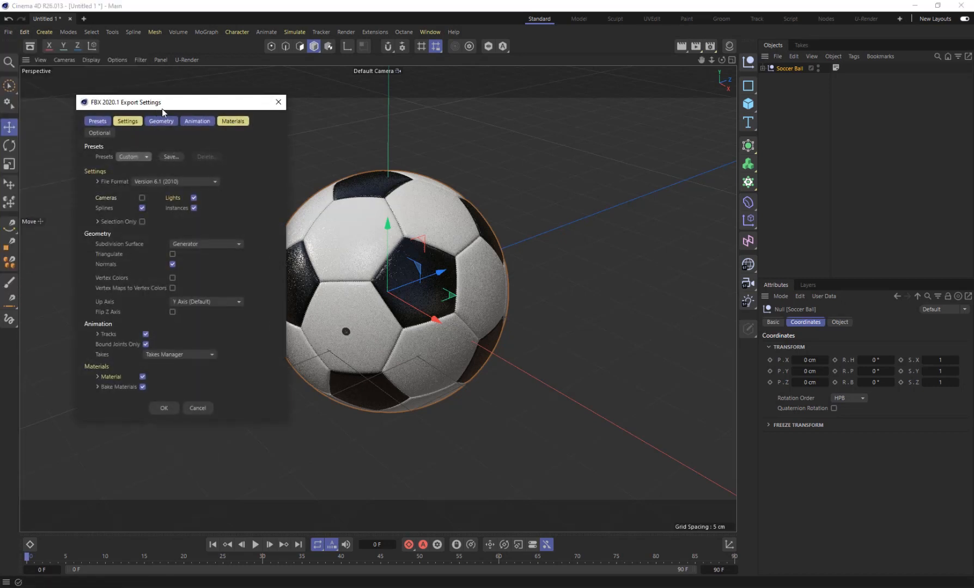
left_click_drag(163, 107, 255, 93)
left_click(259, 393)
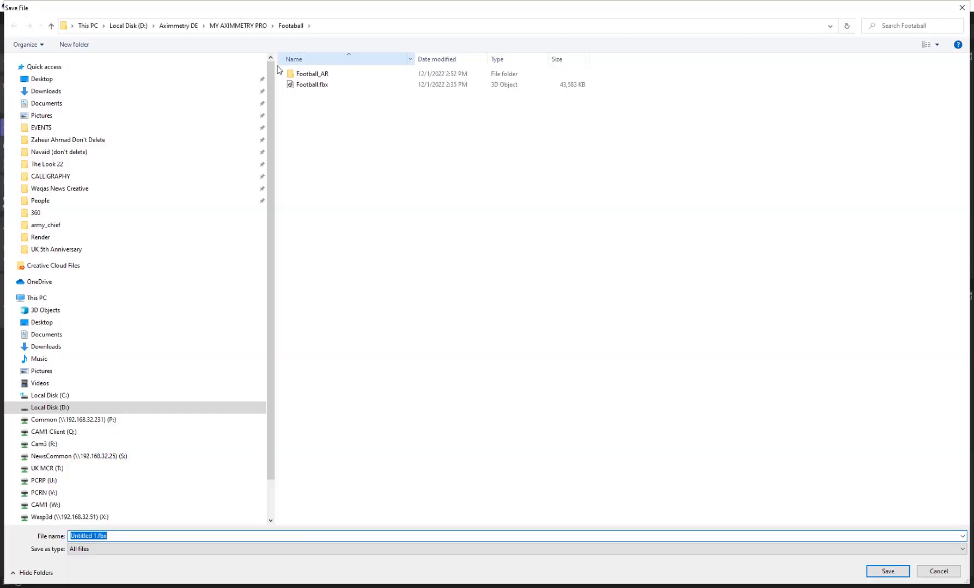
Save the export as Football.fbx in the Footaball folder, replacing the existing file
left_click(314, 85)
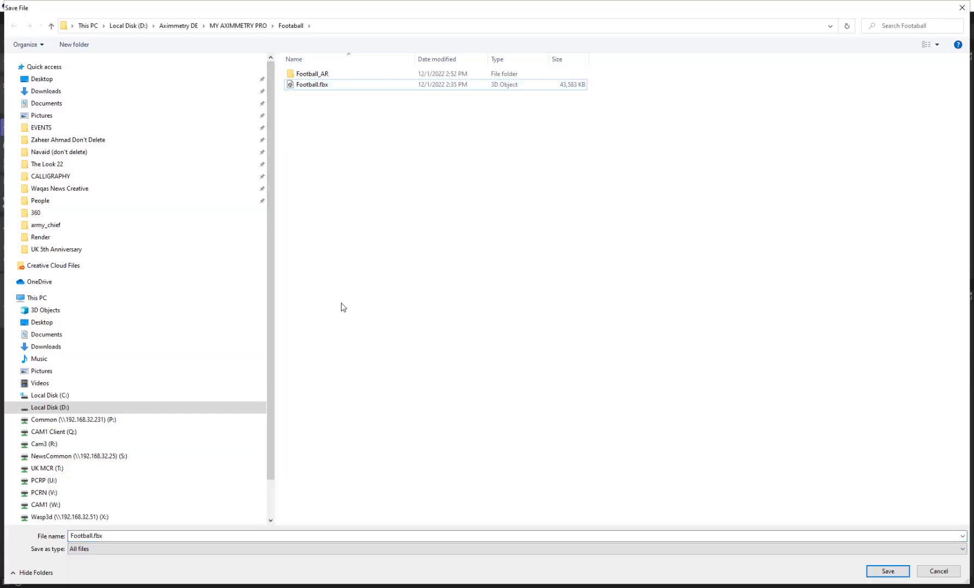
left_click(160, 537)
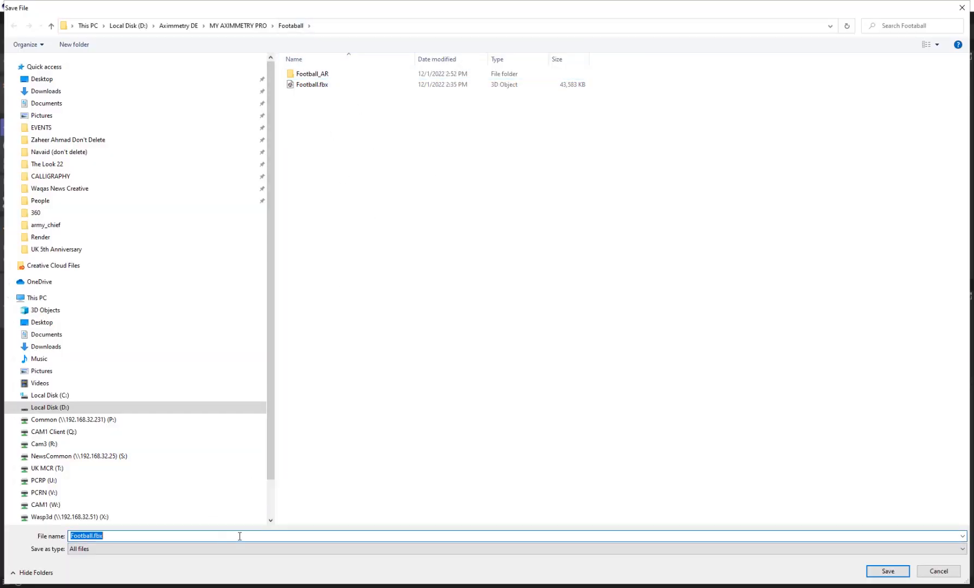
left_click(239, 536)
left_click(892, 572)
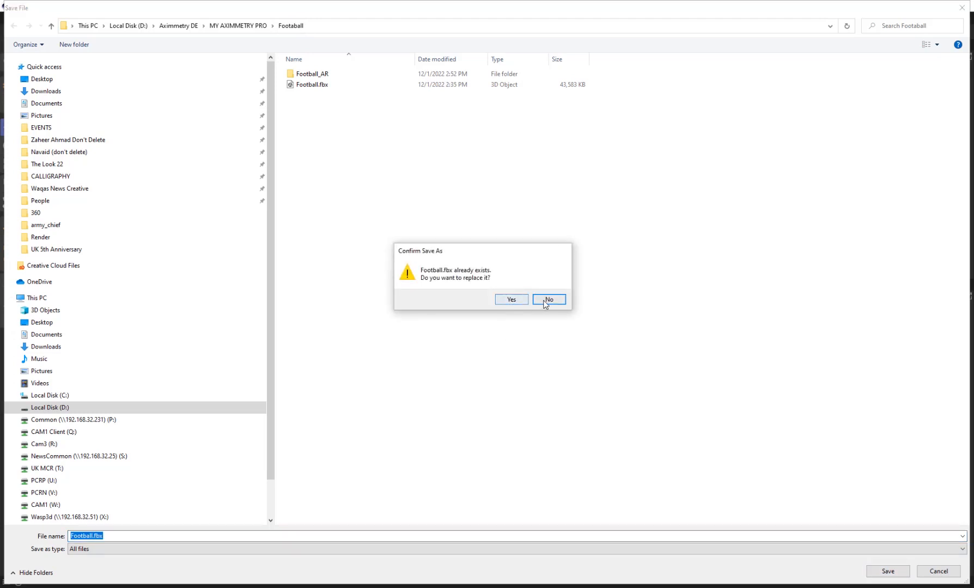
left_click(511, 305)
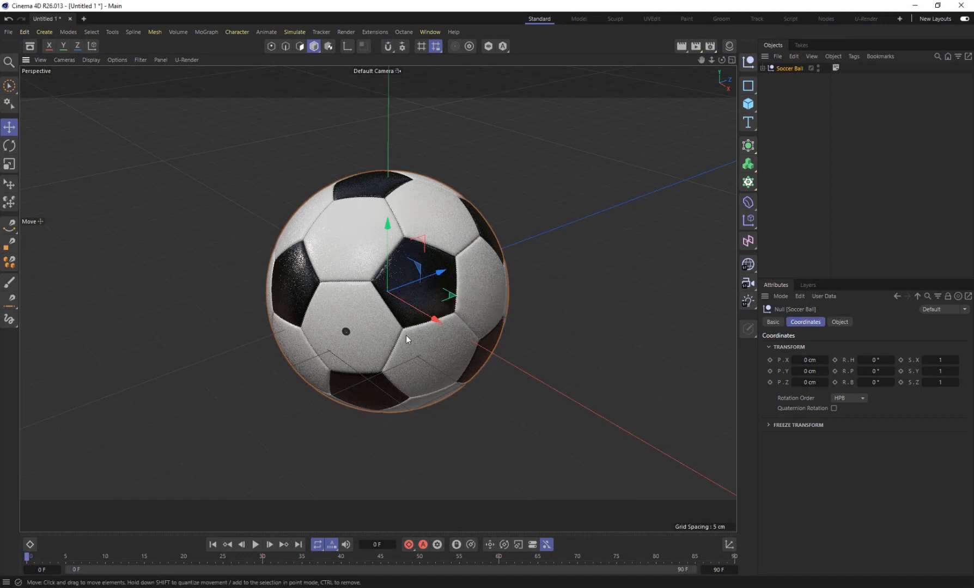
Switch back to the Unreal Engine import dialog and choose Football.fbx from the Footaball folder
scroll(405, 335, "up", 2)
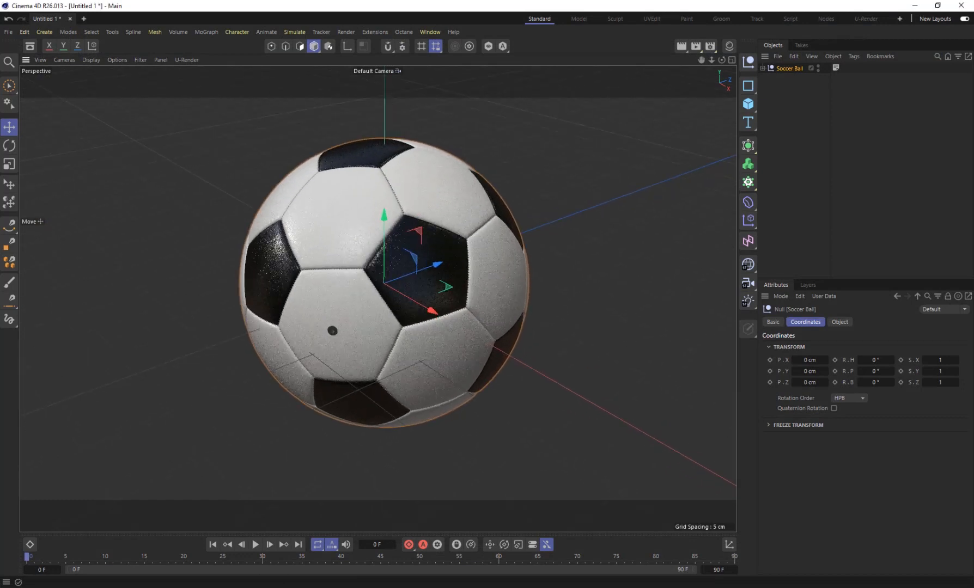
mouse_move(286, 587)
left_click(286, 548)
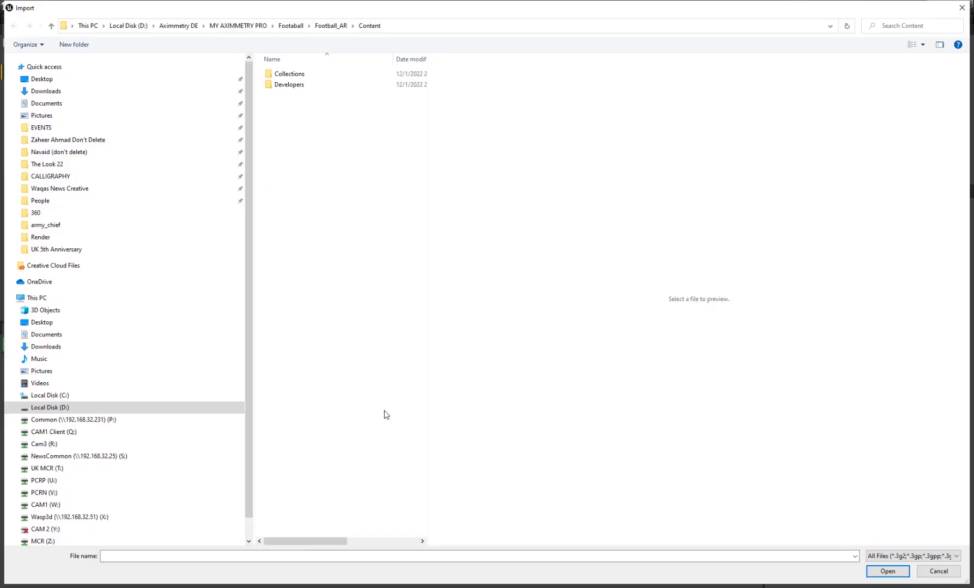
right_click(344, 145)
left_click(372, 185)
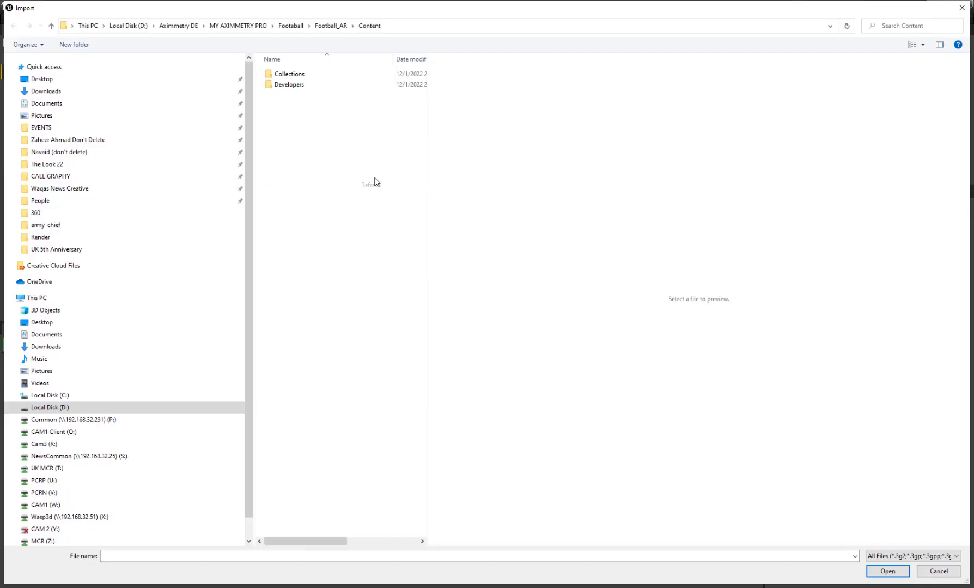
left_click(330, 26)
left_click(291, 26)
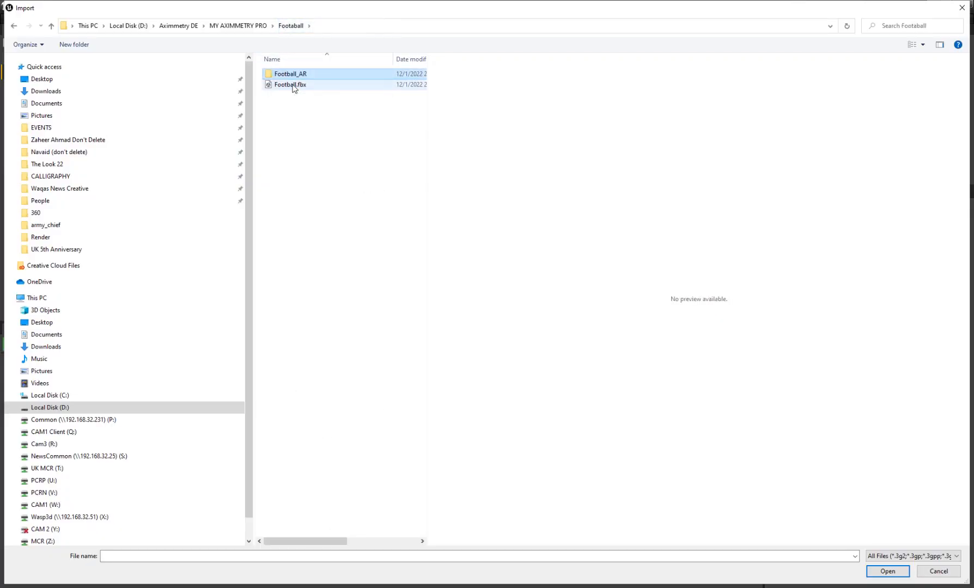
double_click(293, 85)
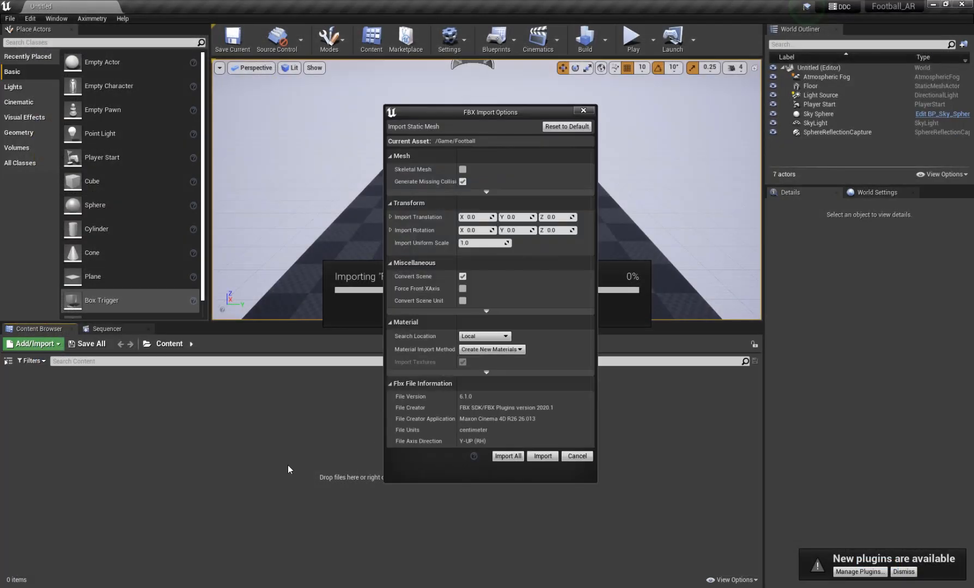
Import all of the FBX content with the default import options and close the message log
left_click(508, 456)
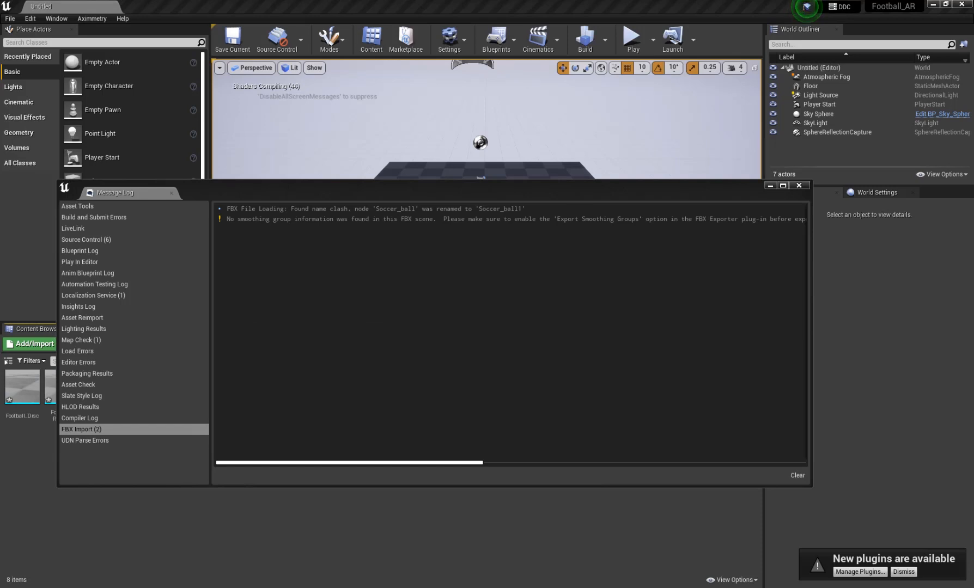
left_click_drag(727, 187, 721, 187)
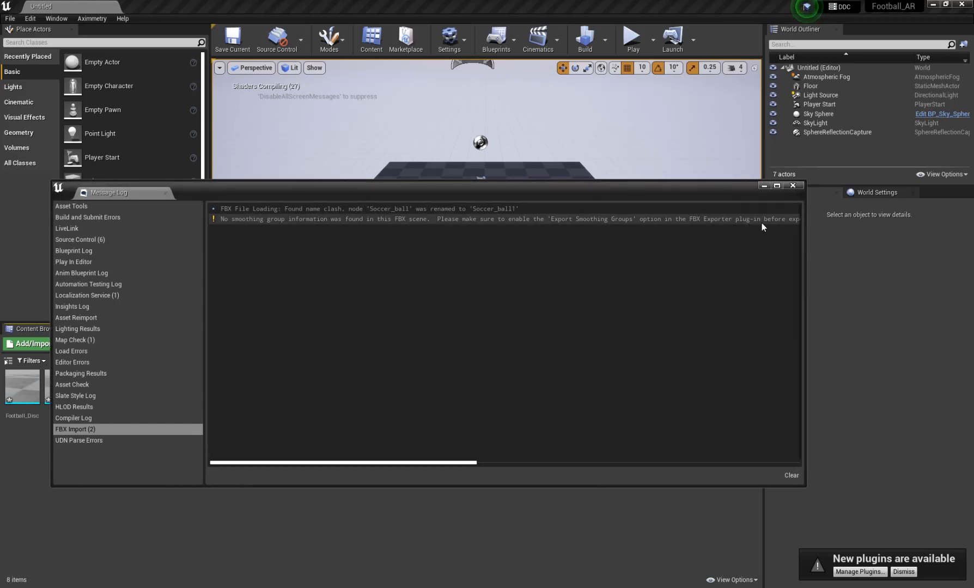
left_click(793, 187)
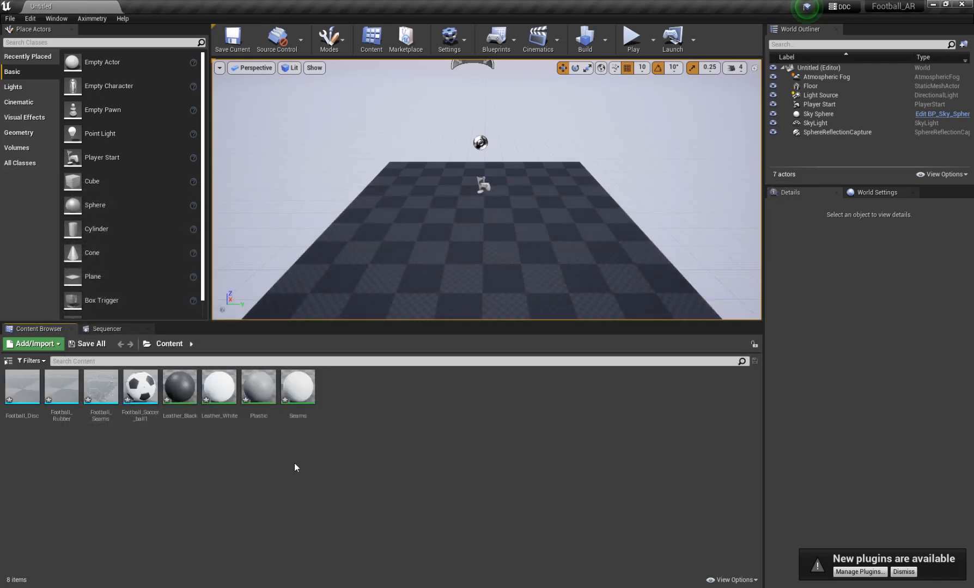
Place the Football_Soccer_ball1 mesh in the level on the checkered floor, in front of the Player Start
left_click(136, 398)
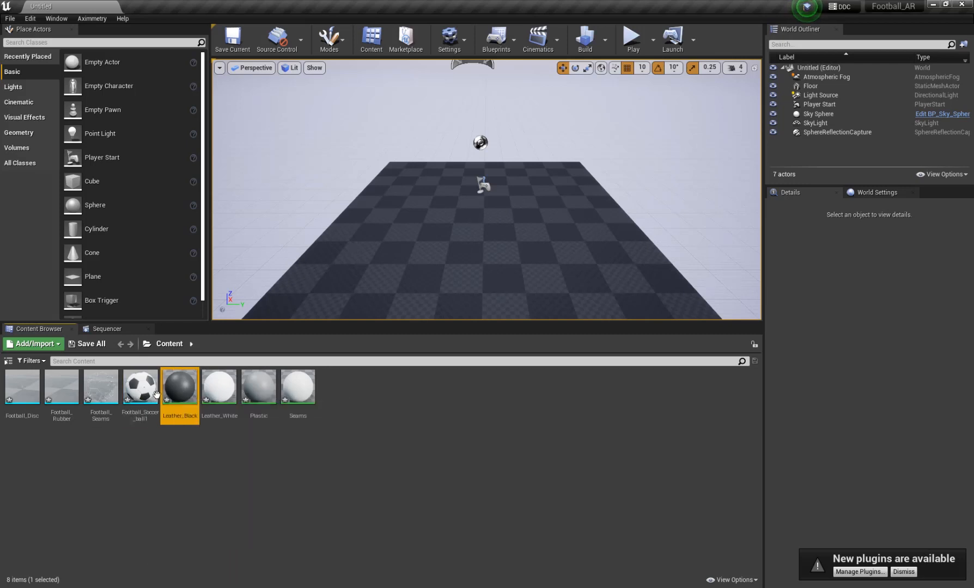
left_click_drag(136, 389, 481, 211)
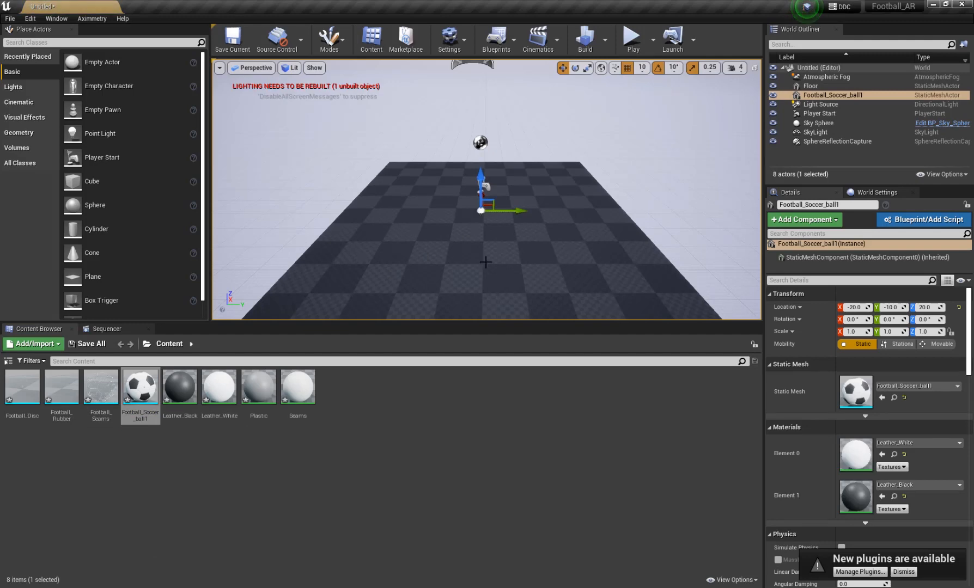
scroll(483, 261, "up", 1)
scroll(483, 262, "up", 2)
scroll(484, 265, "down", 2)
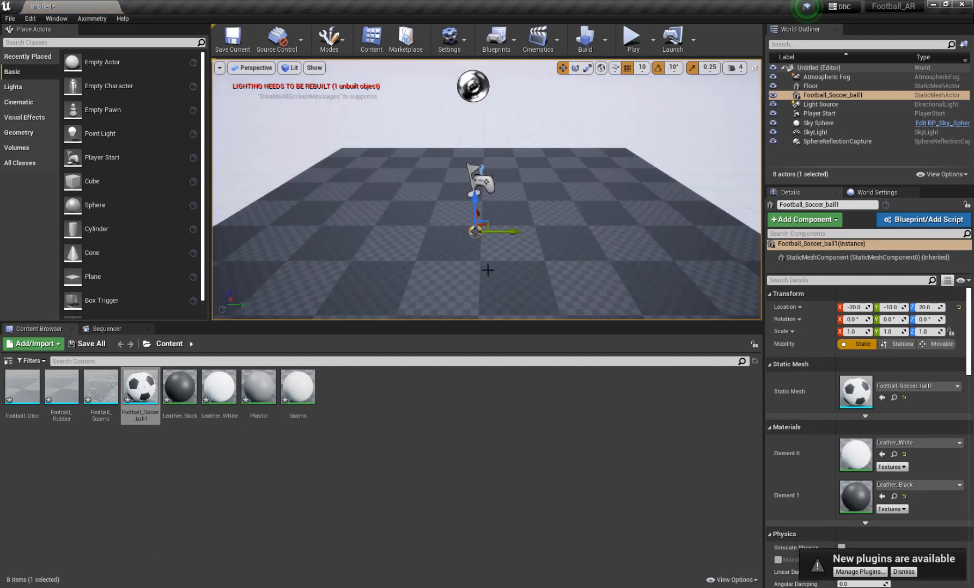
scroll(485, 270, "up", 1)
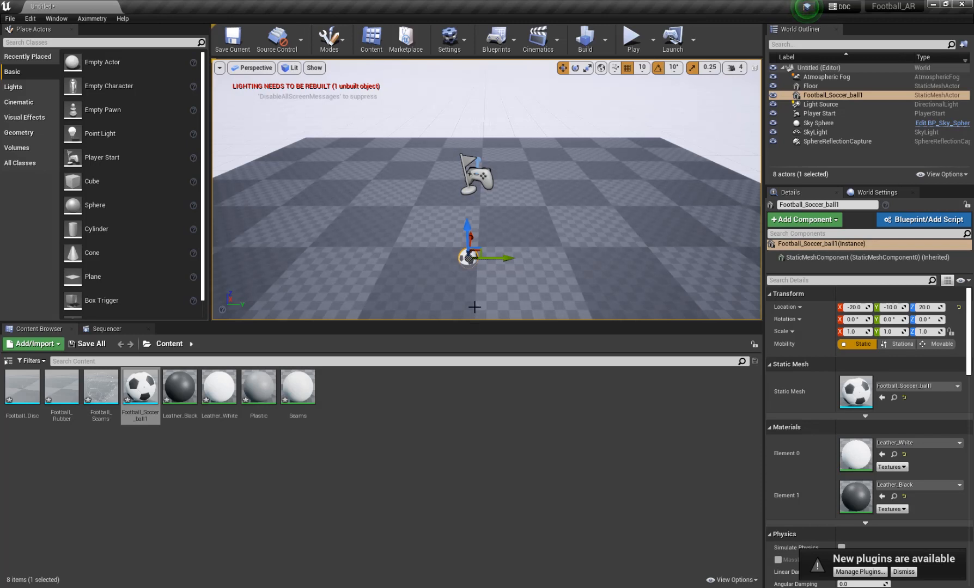
scroll(471, 305, "up", 1)
scroll(469, 301, "down", 1)
key("r")
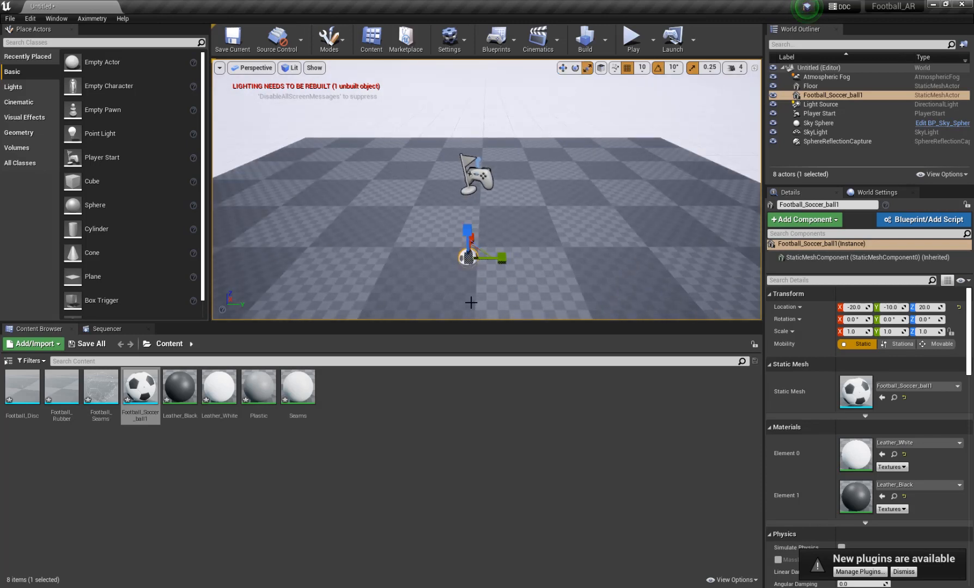
key("e")
key("w")
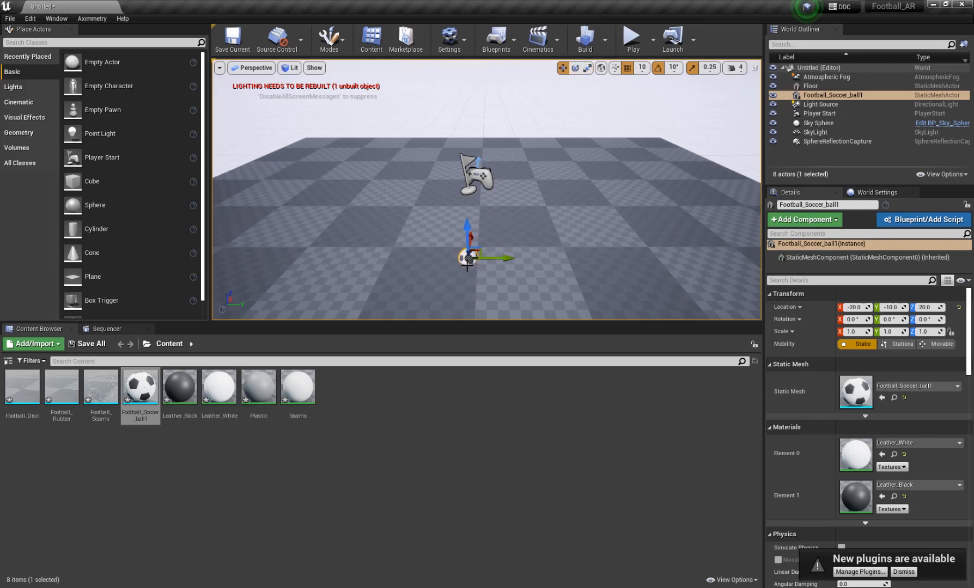
scroll(467, 265, "up", 1)
scroll(467, 267, "down", 1)
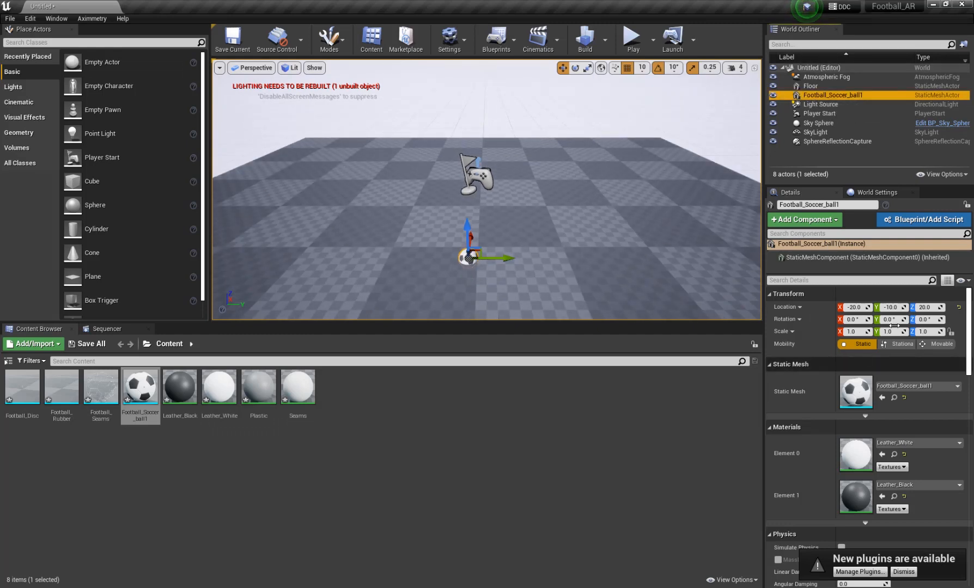
right_click(818, 94)
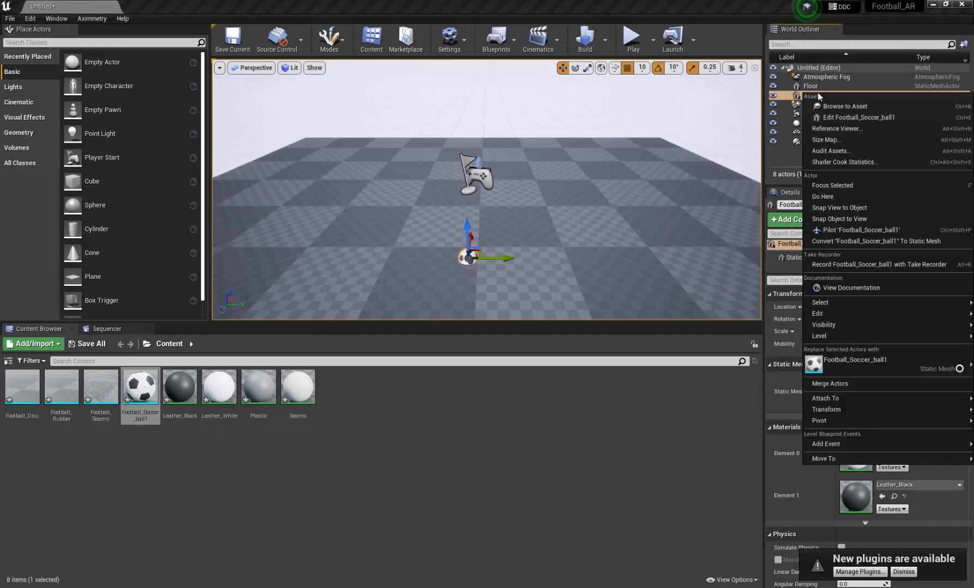
left_click(799, 96)
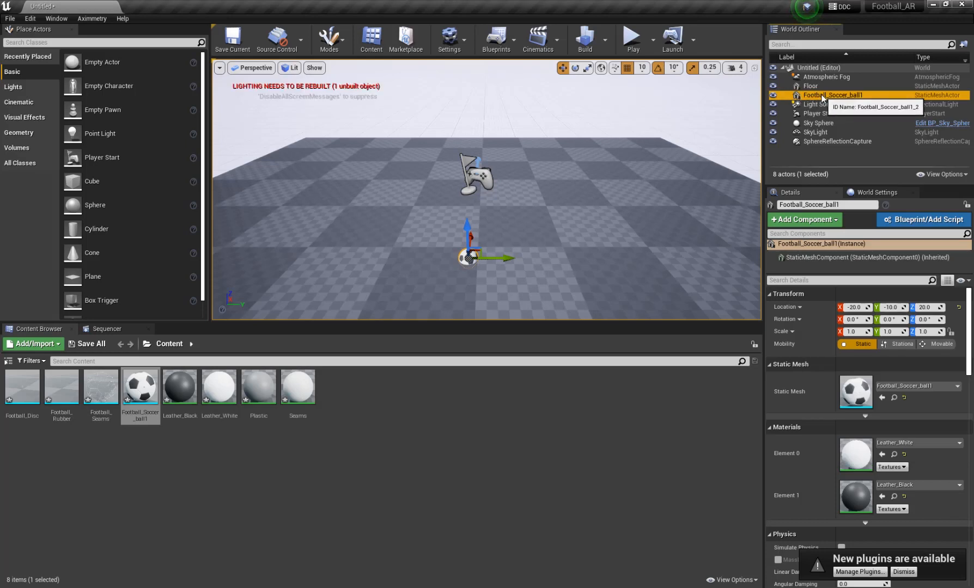
right_click(823, 96)
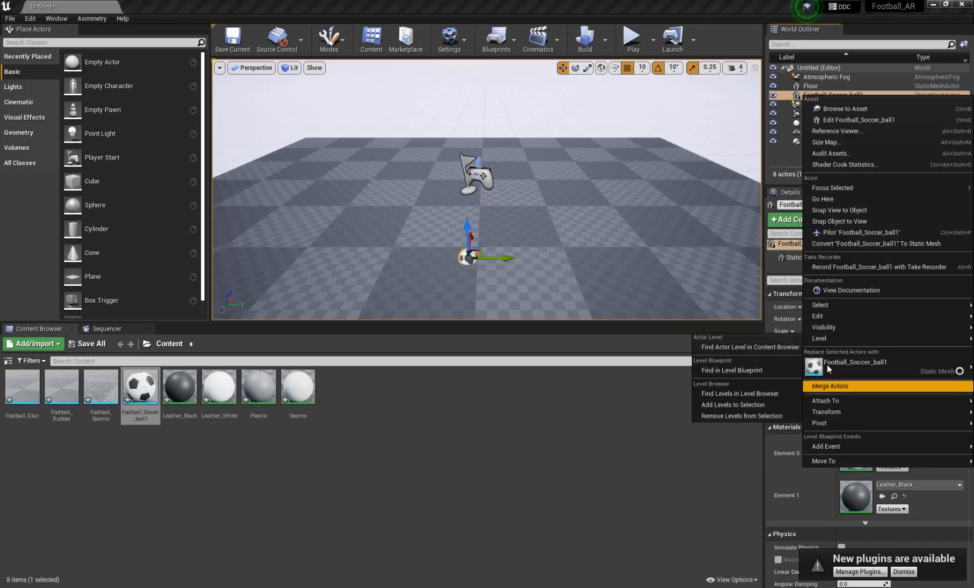
mouse_move(856, 369)
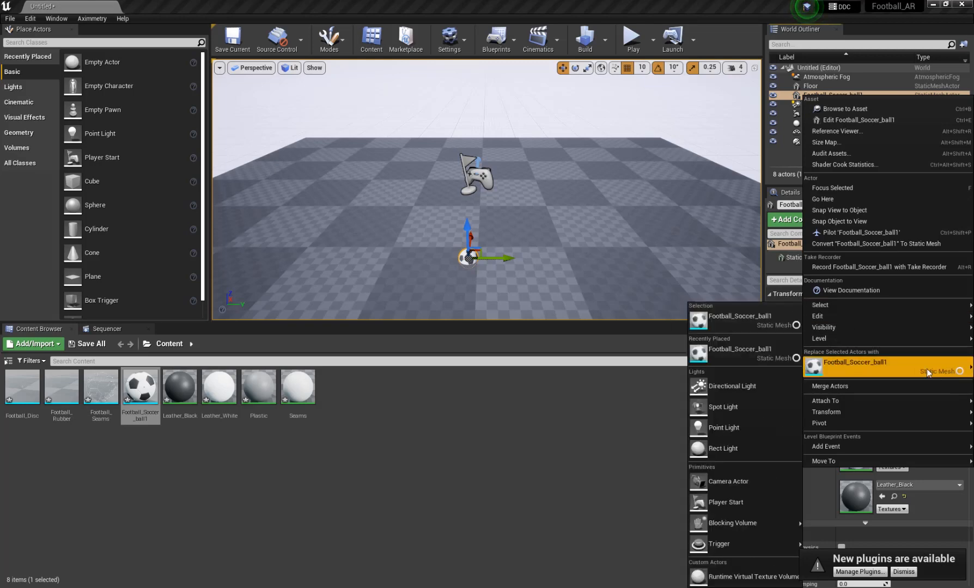
left_click(944, 376)
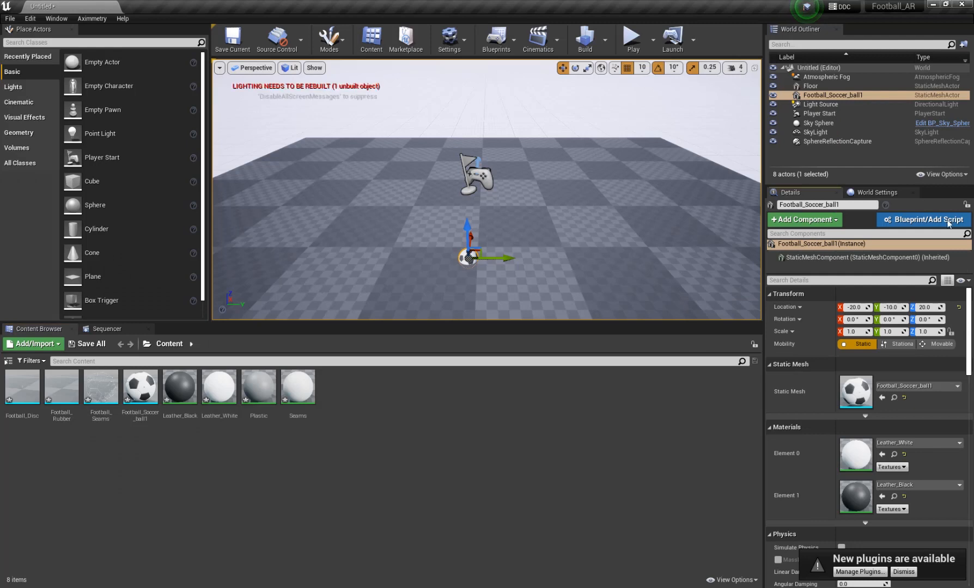
left_click(826, 96)
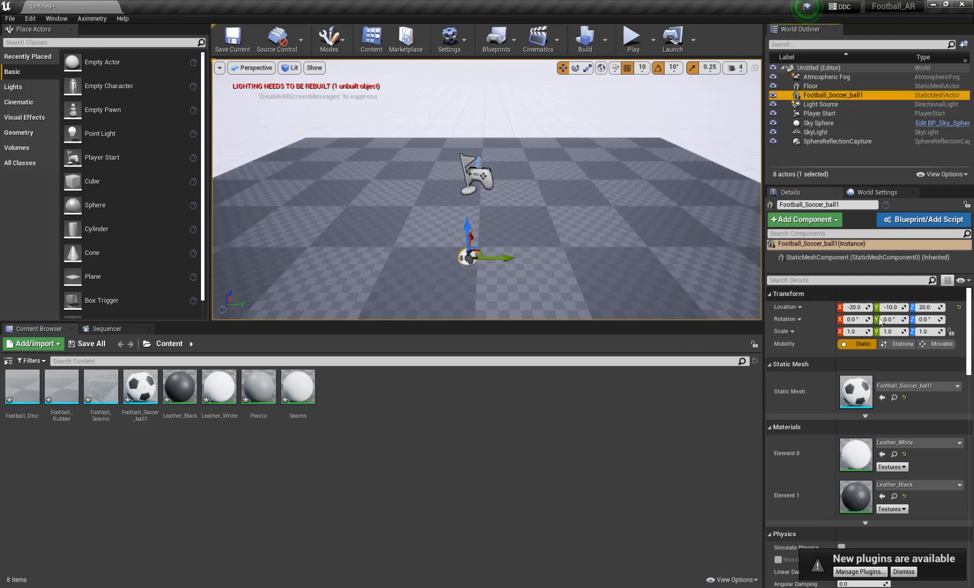
Lock the soccer ball's scale proportions and enlarge it uniformly to about 8.26
left_click(951, 332)
left_click_drag(859, 332, 926, 332)
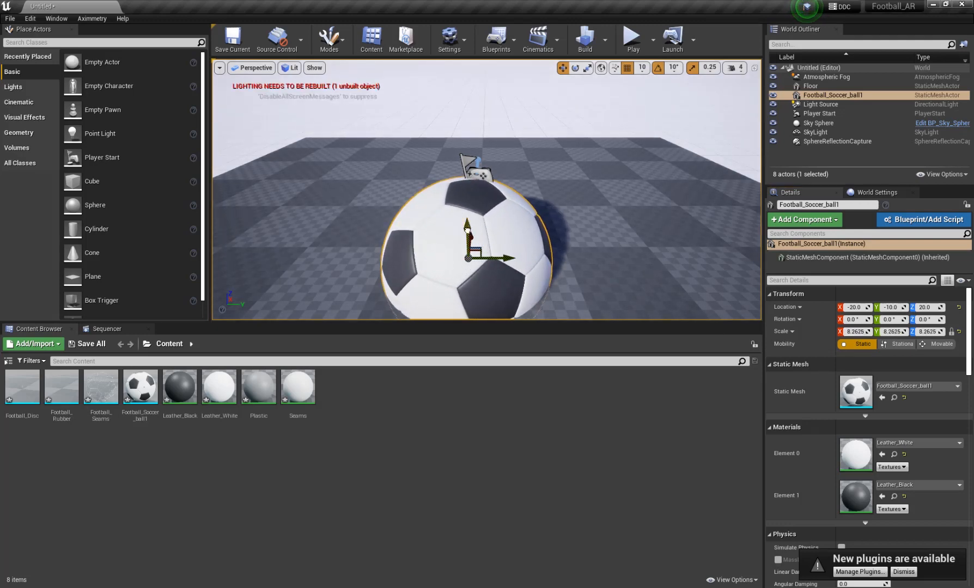
Raise the soccer ball to a Z location of 110 so it rests on top of the checkered floor
left_click_drag(470, 231, 463, 158)
scroll(462, 154, "down", 5)
scroll(462, 155, "down", 3)
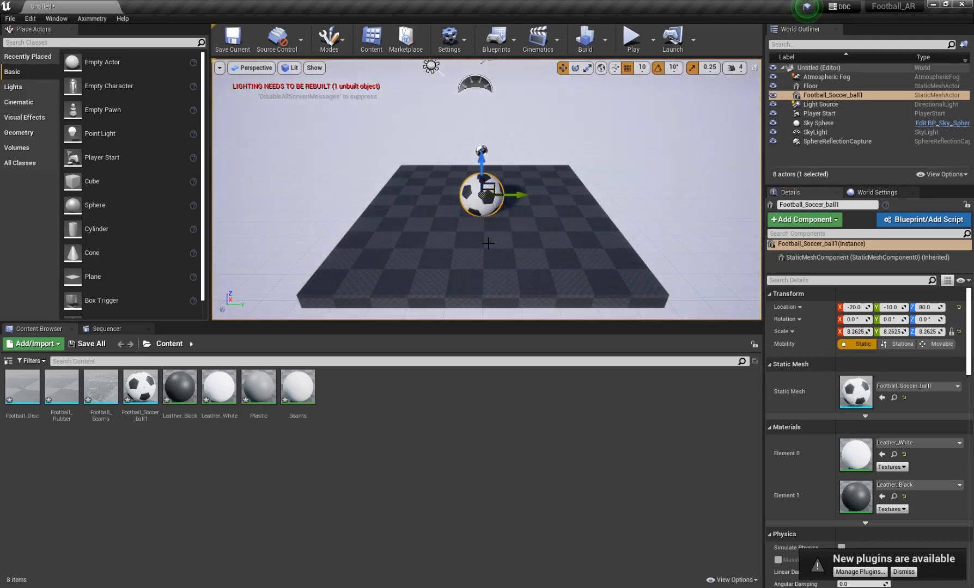
left_click_drag(505, 238, 481, 161, "alt")
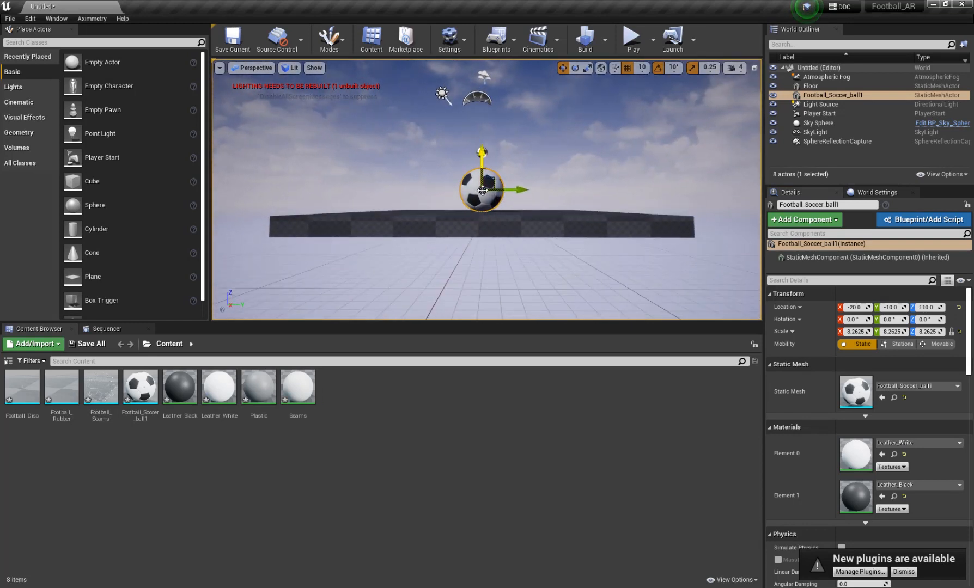
scroll(480, 163, "down", 1)
scroll(489, 172, "up", 3)
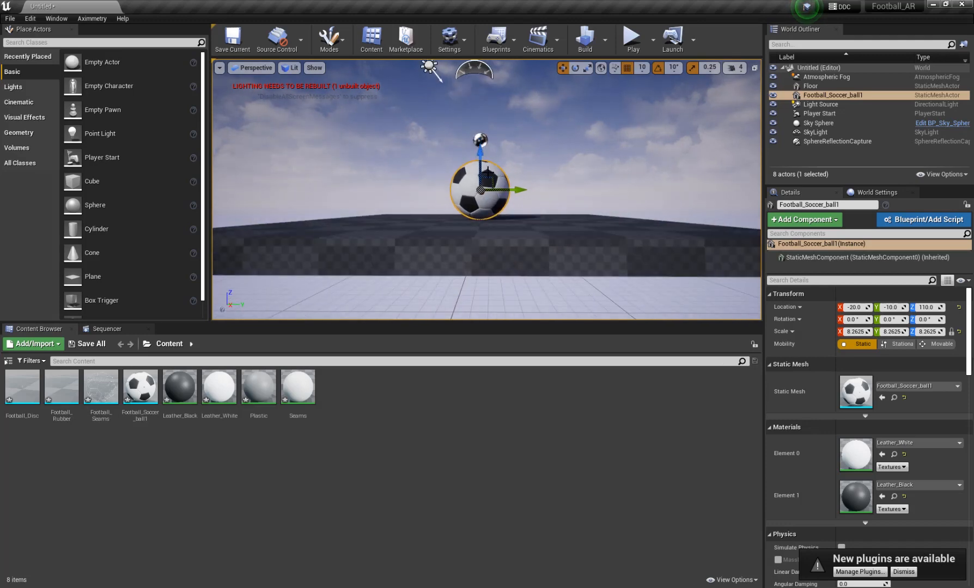
middle_click_drag(532, 172, 523, 203)
scroll(480, 227, "up", 4)
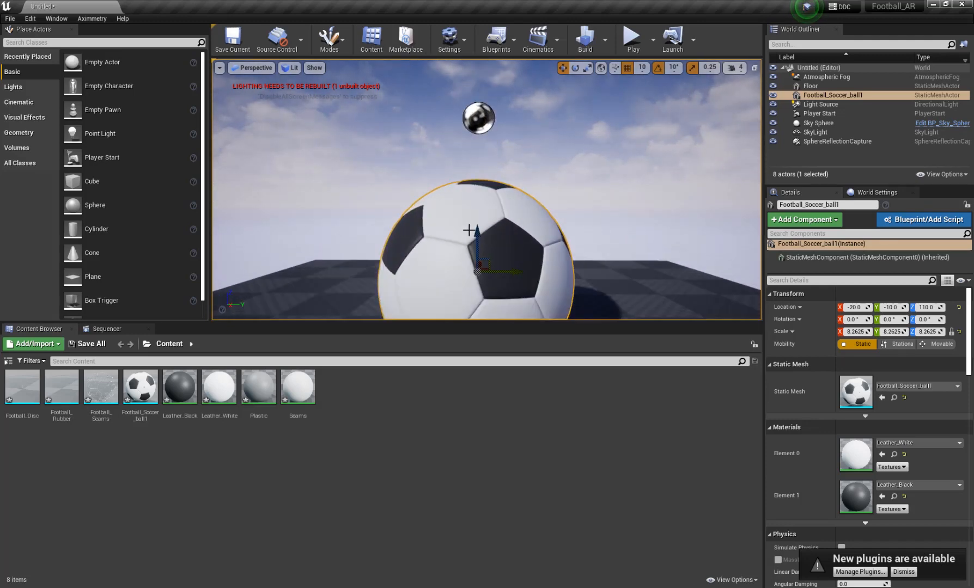
scroll(523, 218, "down", 3)
left_click_drag(535, 215, 534, 262, "alt")
middle_click_drag(534, 216, 553, 148)
scroll(553, 148, "up", 3)
scroll(554, 148, "down", 3)
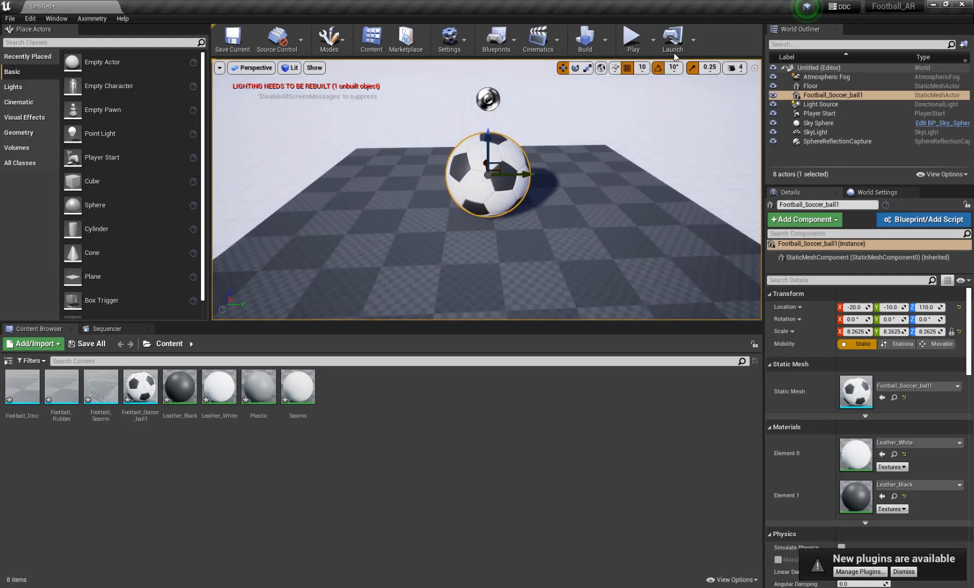
Build the level with its lighting and close the message log
left_click(592, 45)
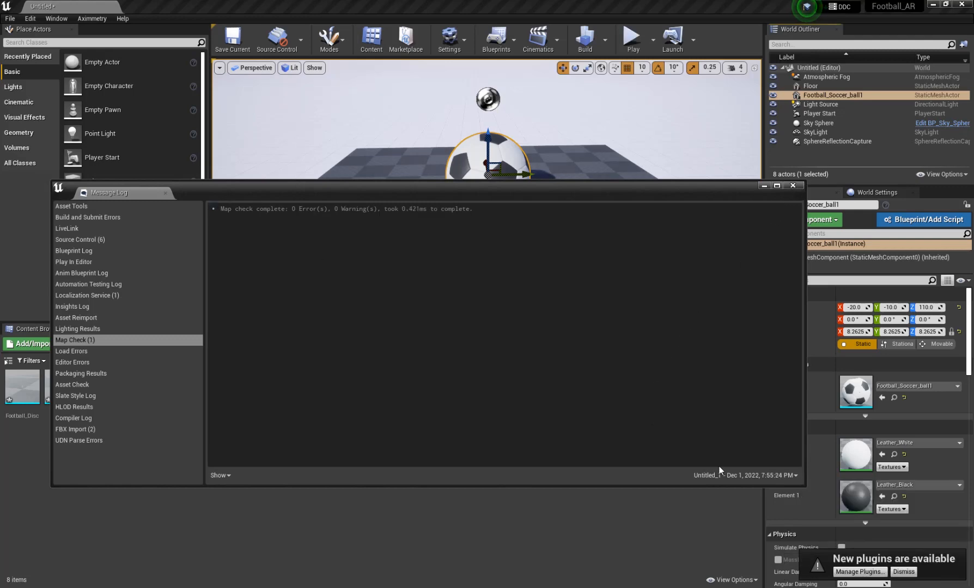
left_click(794, 186)
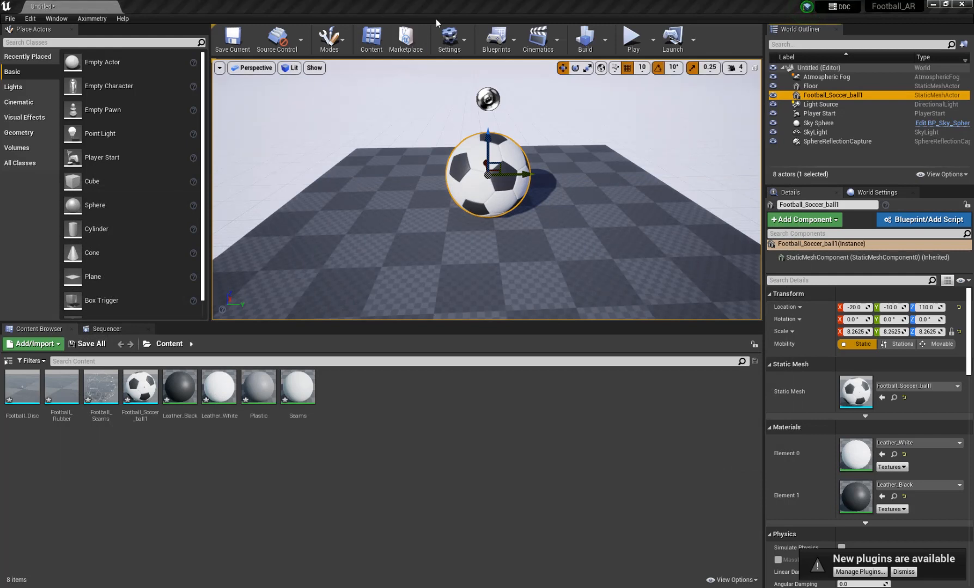
Find the custom depth settings in the project settings and set Custom Depth-Stencil Pass to Enabled with Stencil
left_click(31, 19)
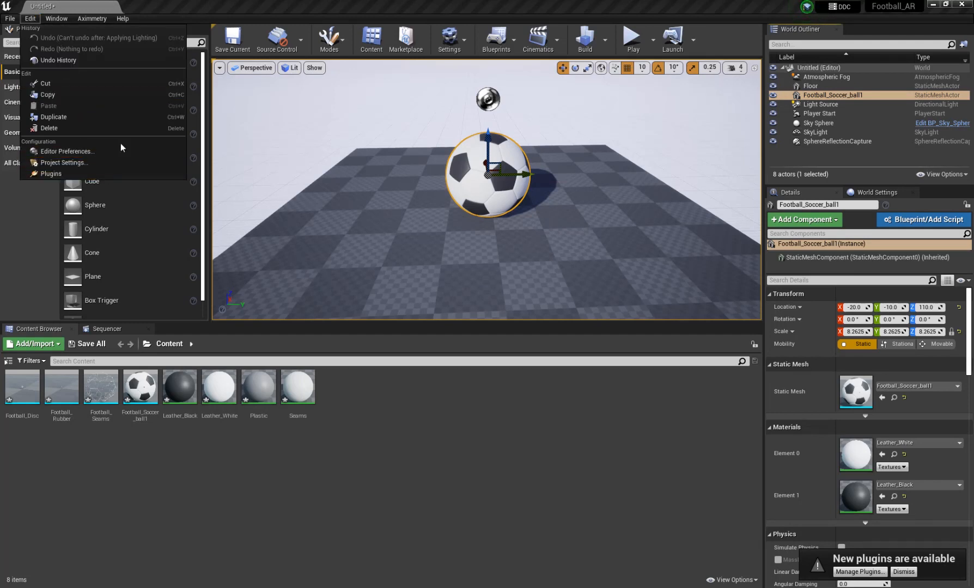
left_click(87, 163)
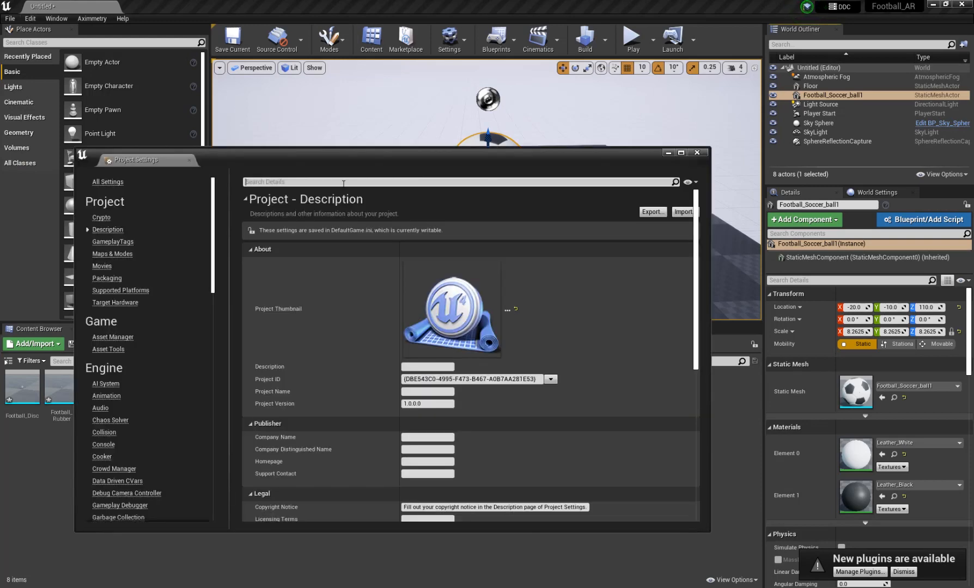
left_click(383, 183)
type("custom")
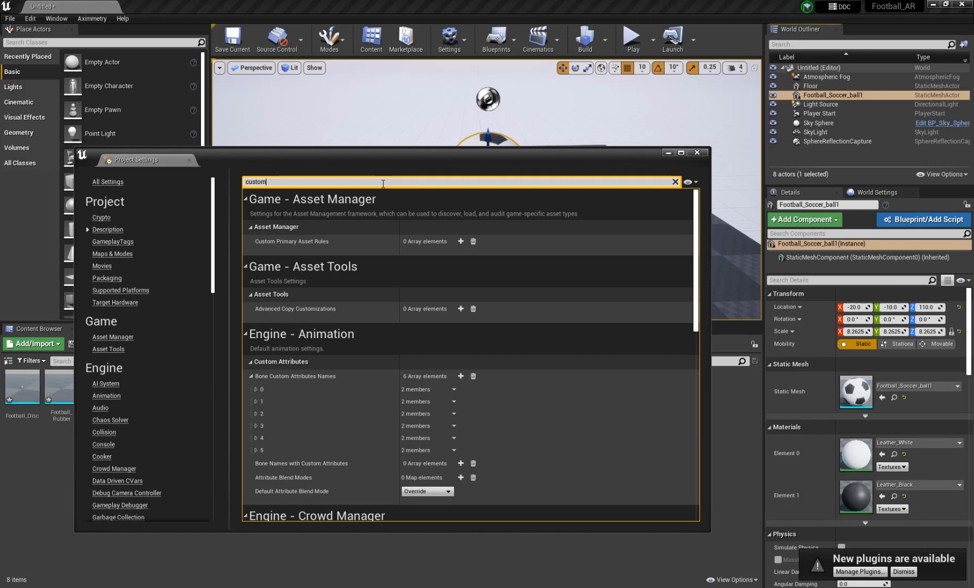
type(" d")
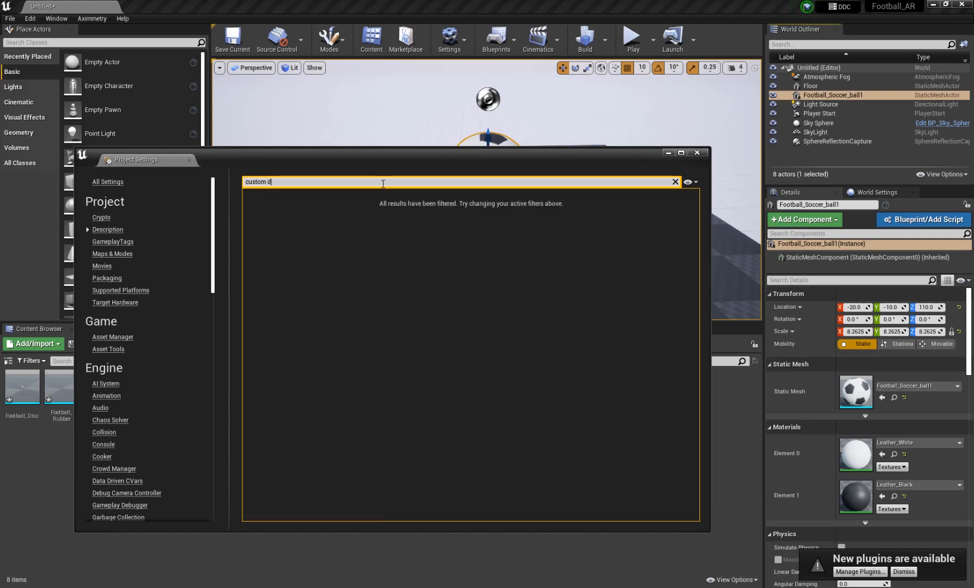
type("pth")
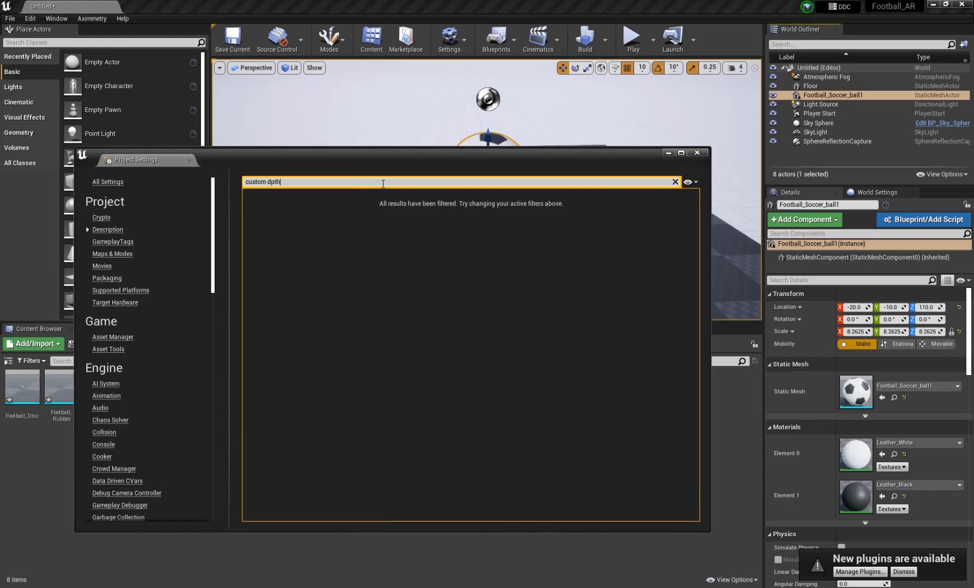
key("BackSpace")
key("BackSpace")
key("BackSpace")
type("epth")
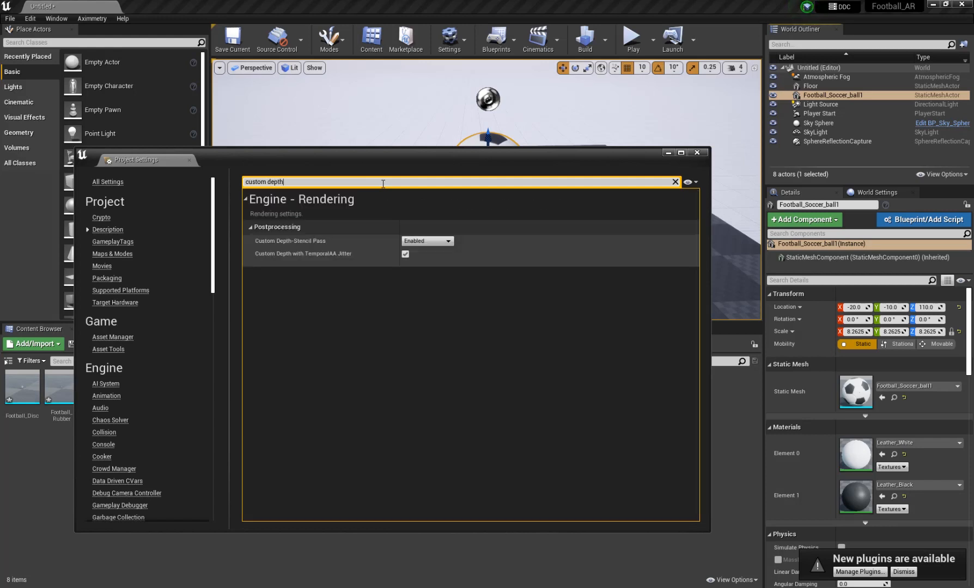
left_click(428, 241)
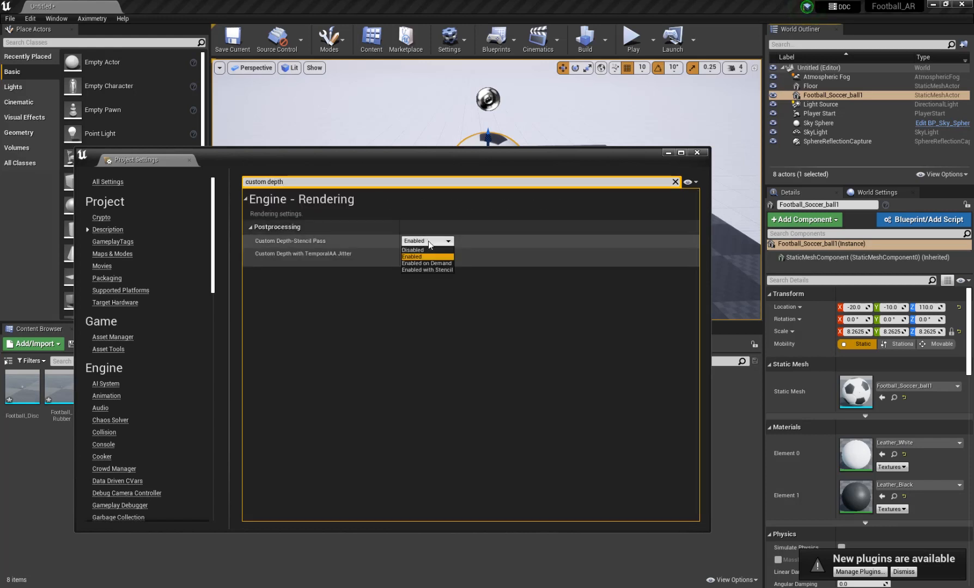
left_click(433, 270)
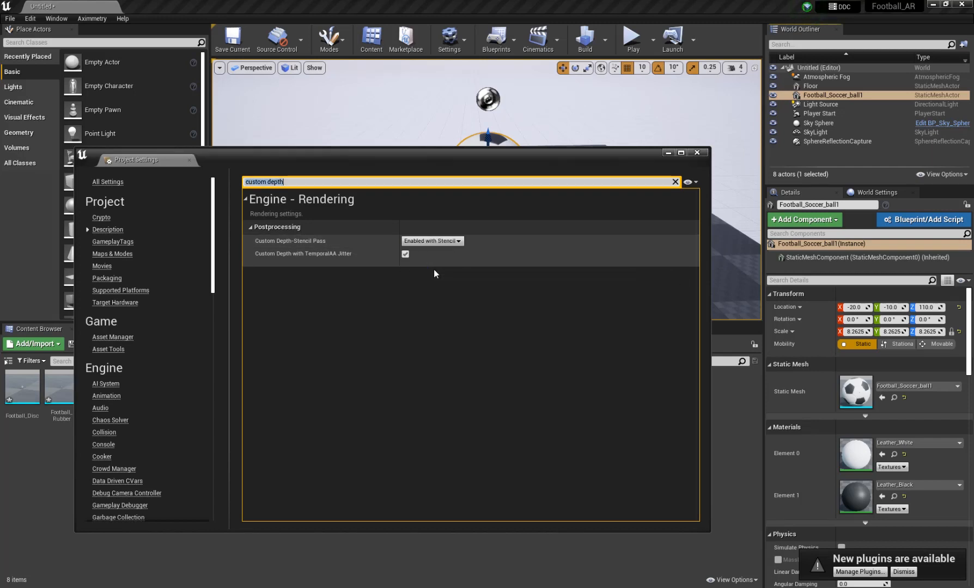
Find and enable the project's Support global clip plane for Planar Reflections setting
left_click_drag(311, 184, 244, 186)
key("BackSpace")
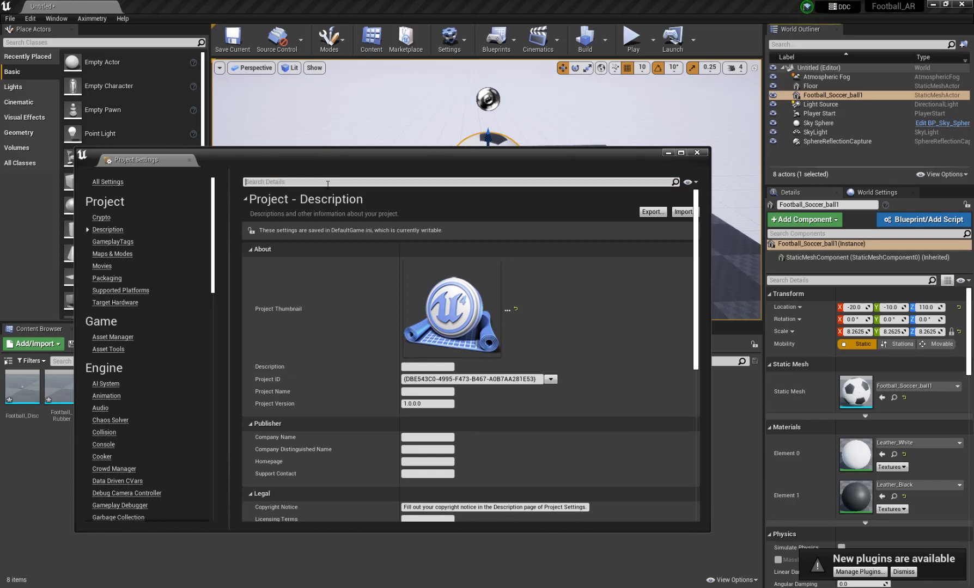
type("support")
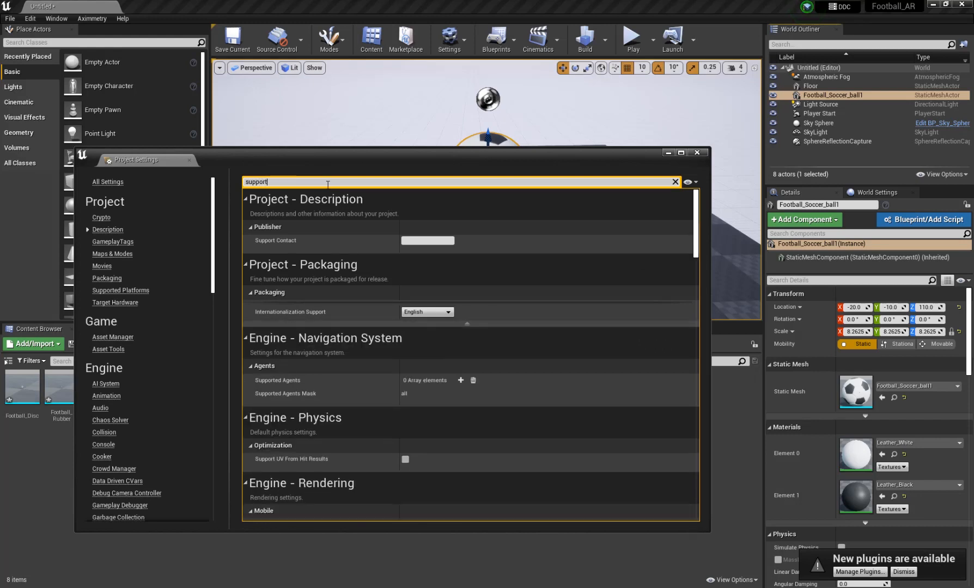
type(" global")
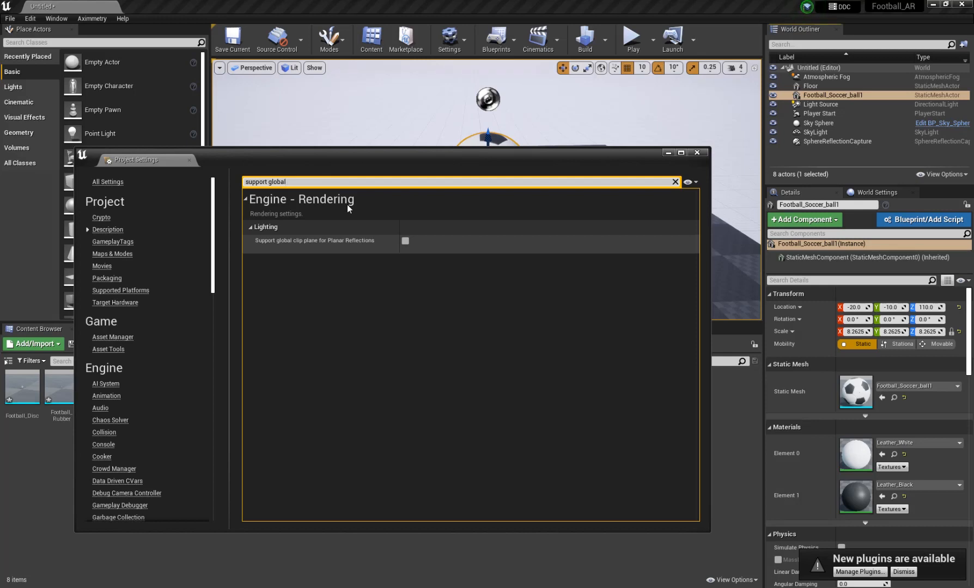
left_click(406, 241)
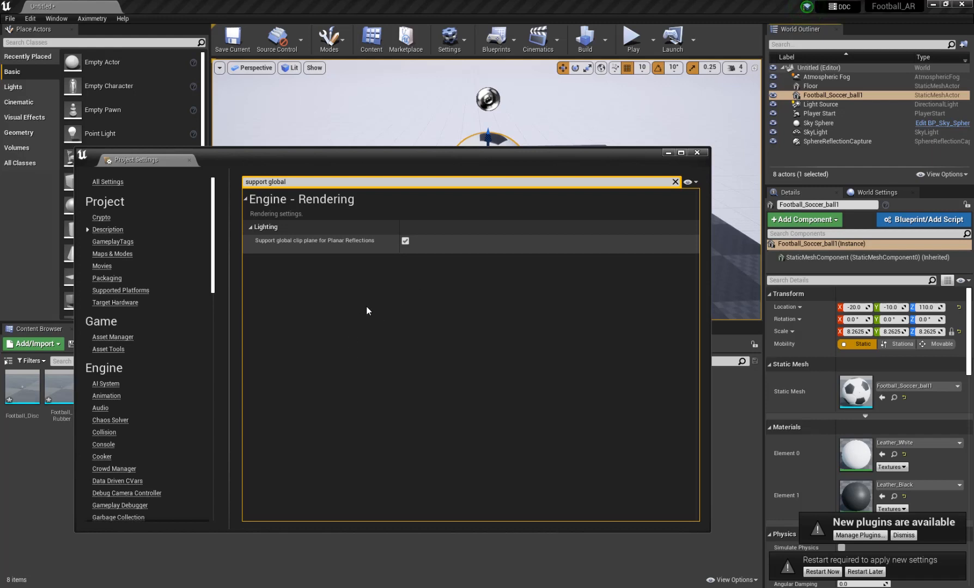
Turn off the project's default Motion Blur setting and close the project settings
left_click(377, 181)
type("motion")
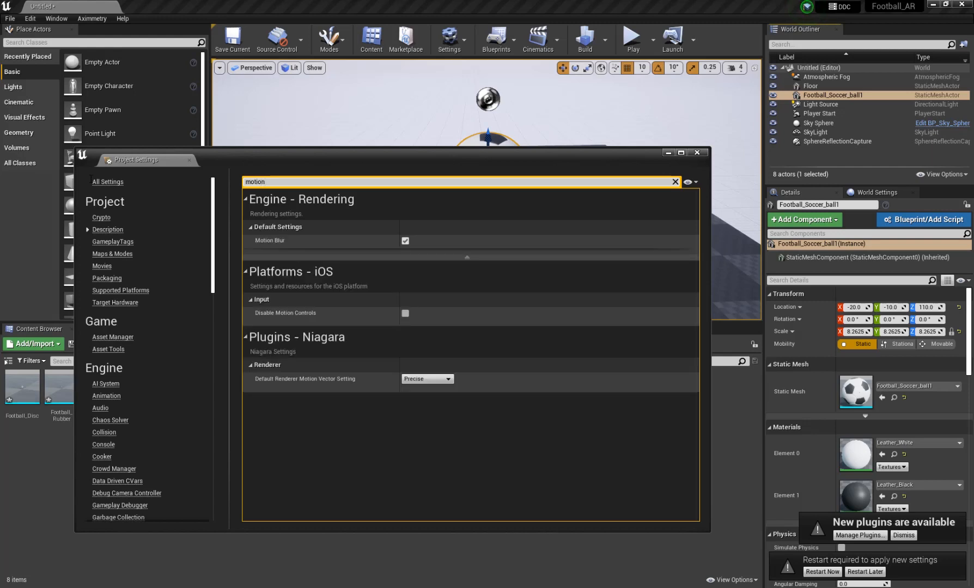
left_click(406, 240)
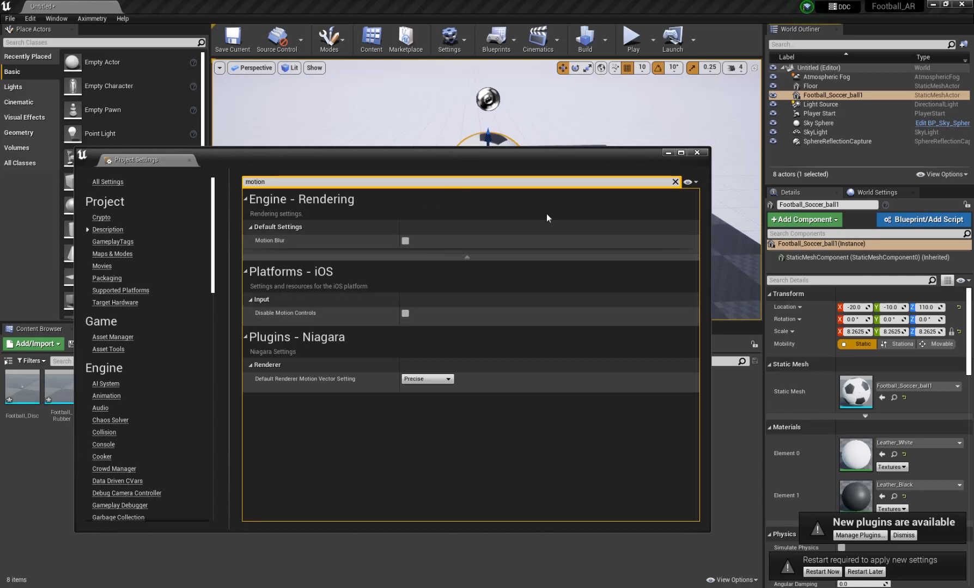
left_click_drag(596, 164, 612, 155)
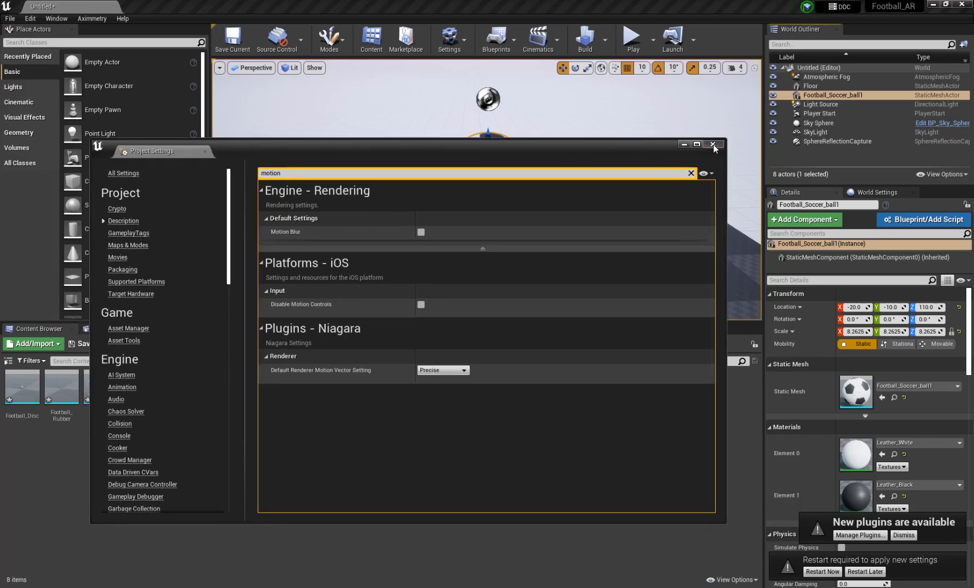
left_click(713, 144)
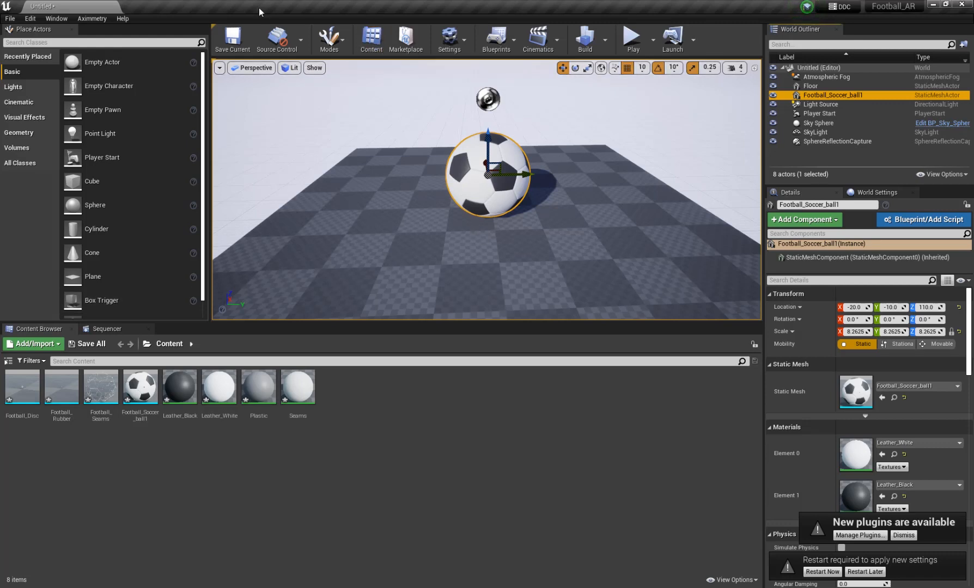
Add an Aximmetry AR with tracked camera to the level
left_click(94, 18)
mouse_move(109, 40)
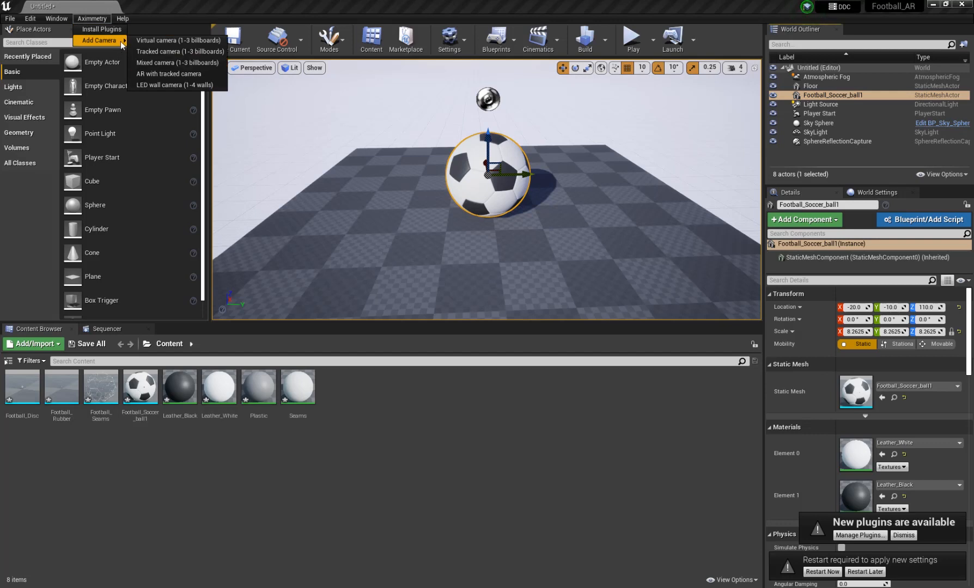
left_click(195, 73)
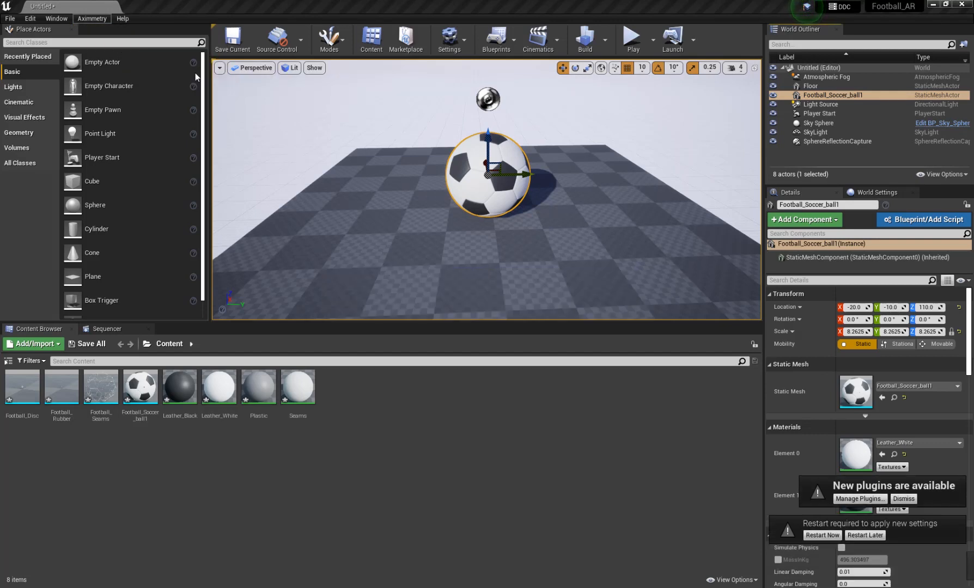
Move the AR tracked camera in front of the soccer ball, to about X -300 and Z 120
scroll(482, 218, "down", 5)
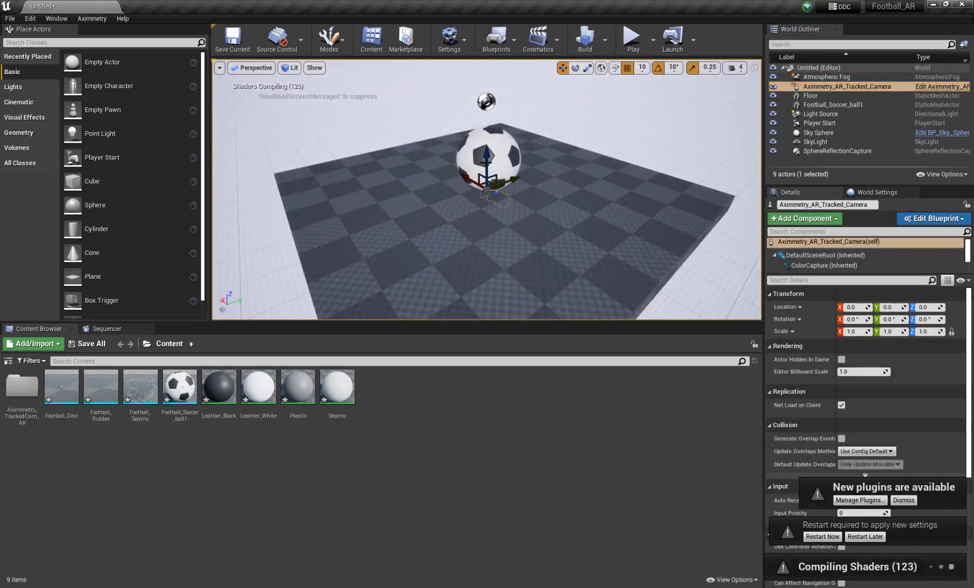
left_click_drag(487, 143, 512, 179)
scroll(514, 172, "up", 3)
scroll(518, 180, "down", 5)
scroll(512, 179, "up", 5)
scroll(511, 179, "down", 3)
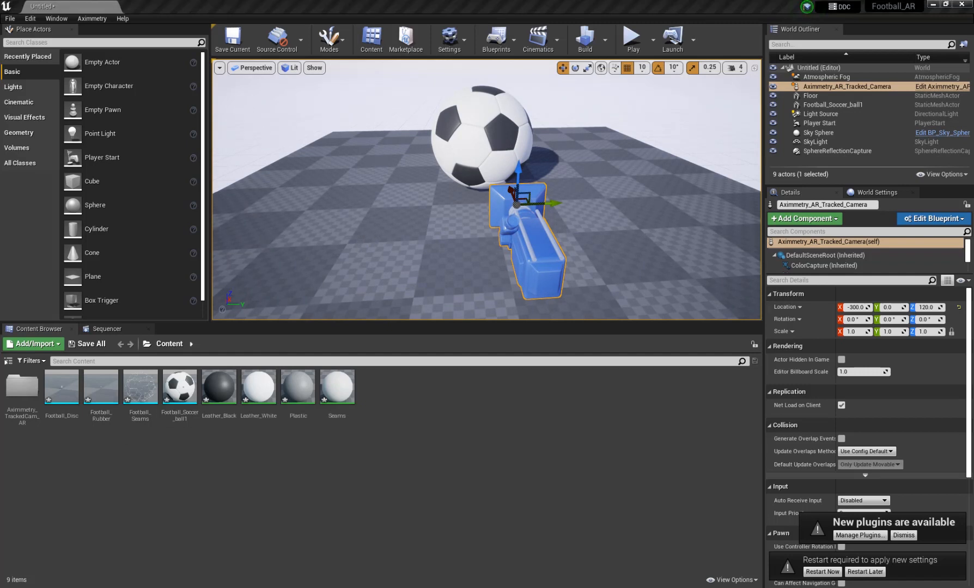
Select Football_Soccer_ball1, dismiss the new plugins notice and postpone the editor restart
left_click(813, 96)
left_click(816, 86)
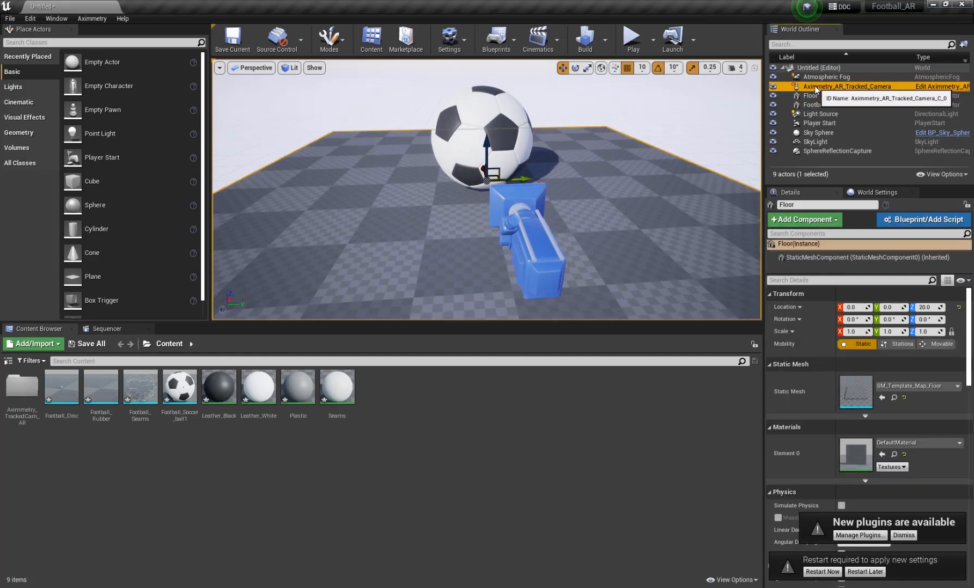
left_click(809, 105)
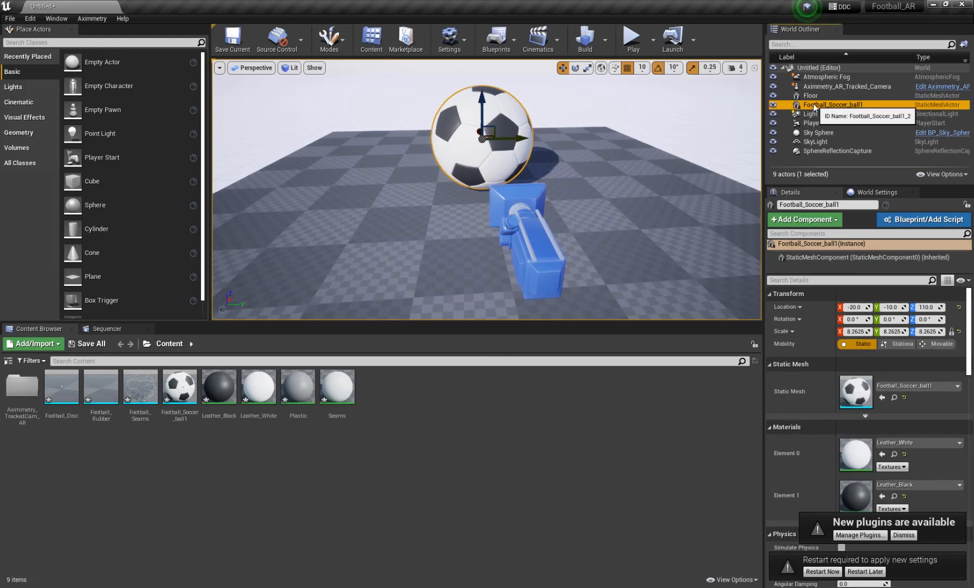
left_click(809, 106)
left_click_drag(968, 315, 972, 510)
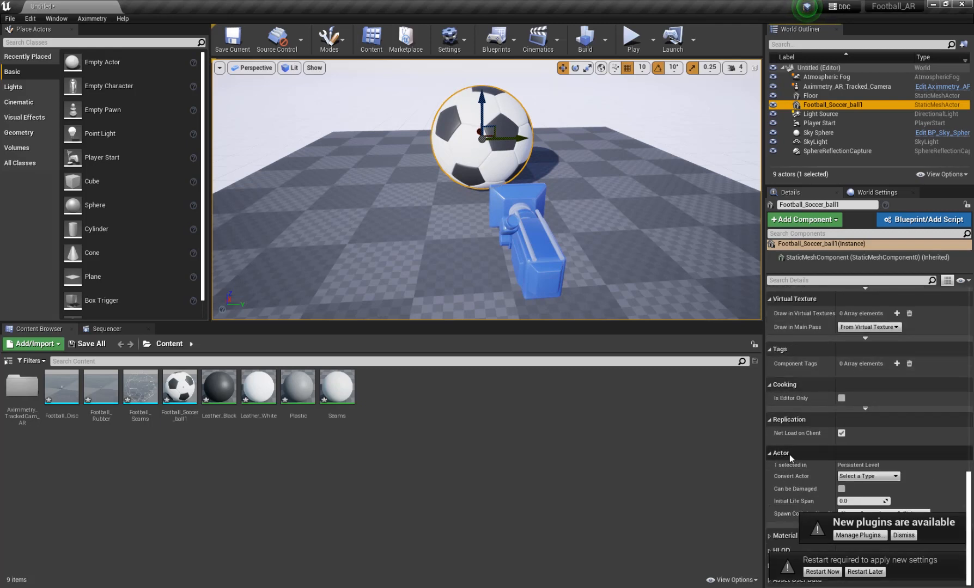
left_click(904, 535)
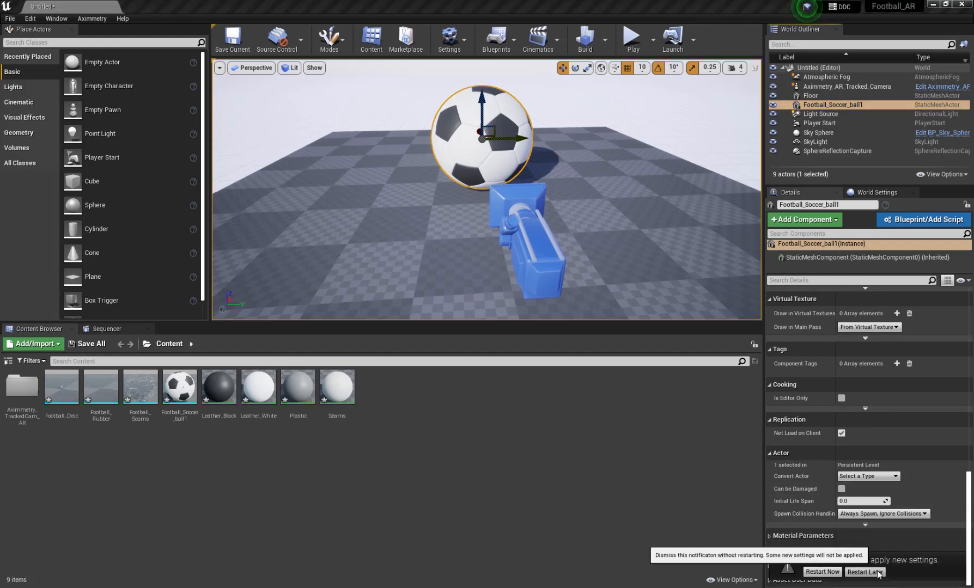
left_click(865, 572)
Add an actor tag named AximmetryAR to the soccer ball in its advanced Actor properties
left_click(786, 453)
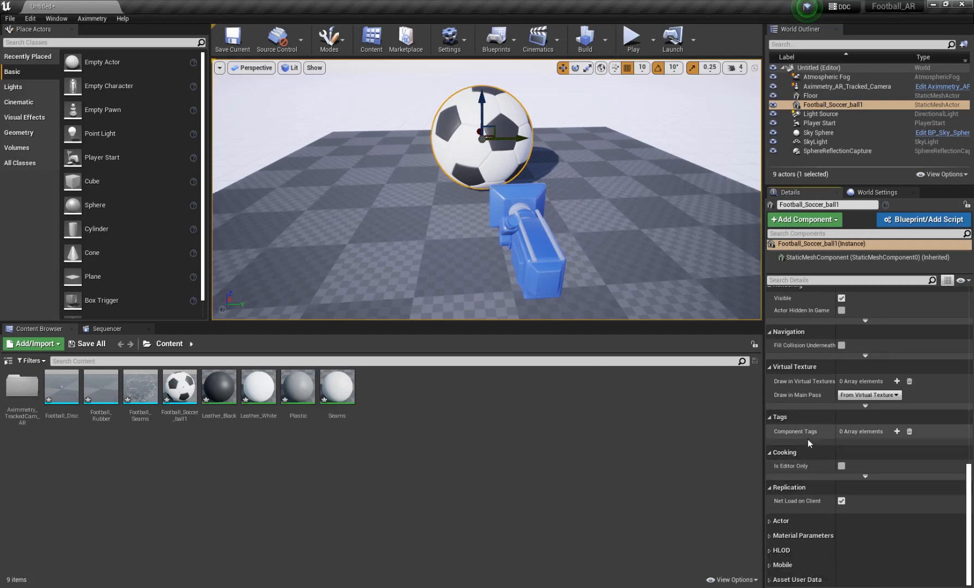
left_click(772, 521)
scroll(820, 503, "down", 3)
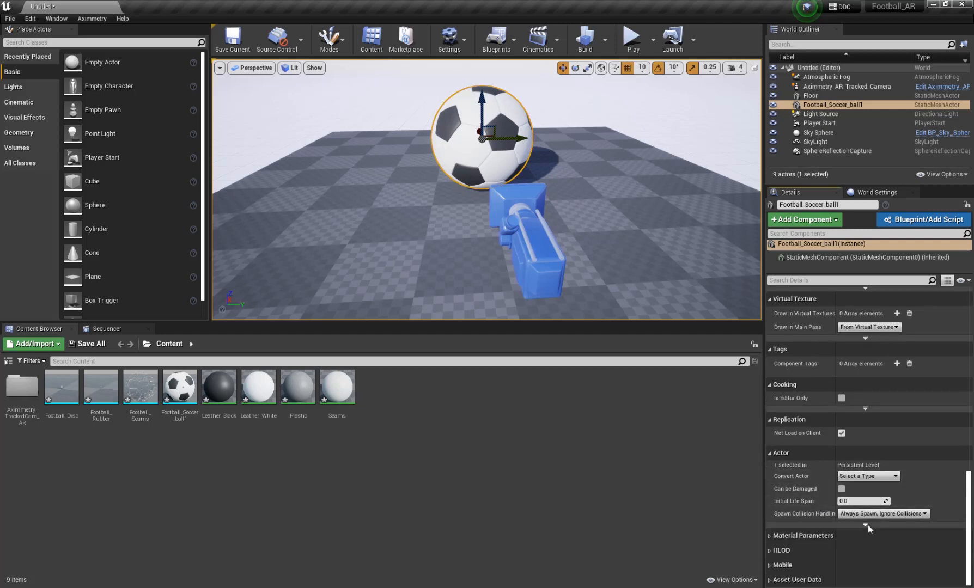
scroll(871, 523, "down", 4)
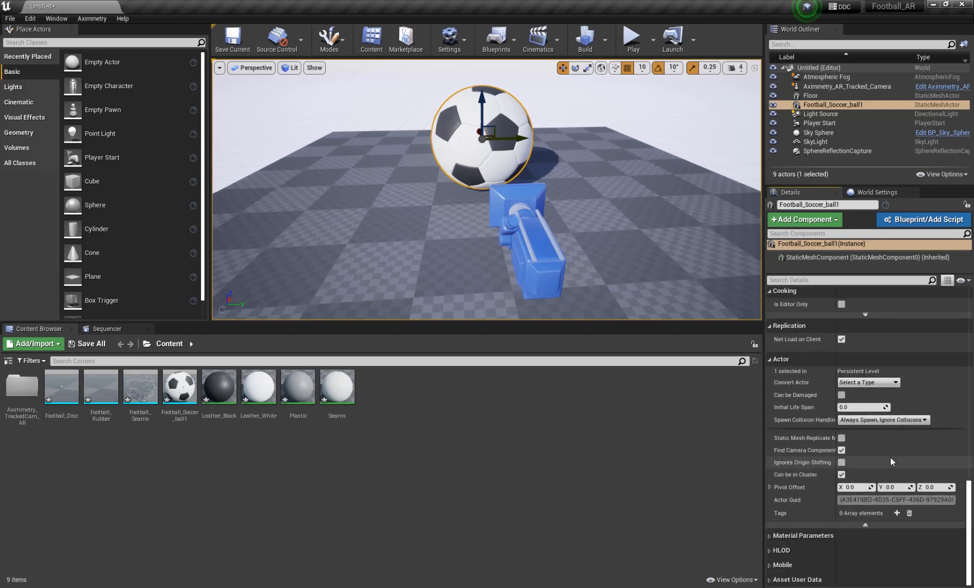
left_click(897, 514)
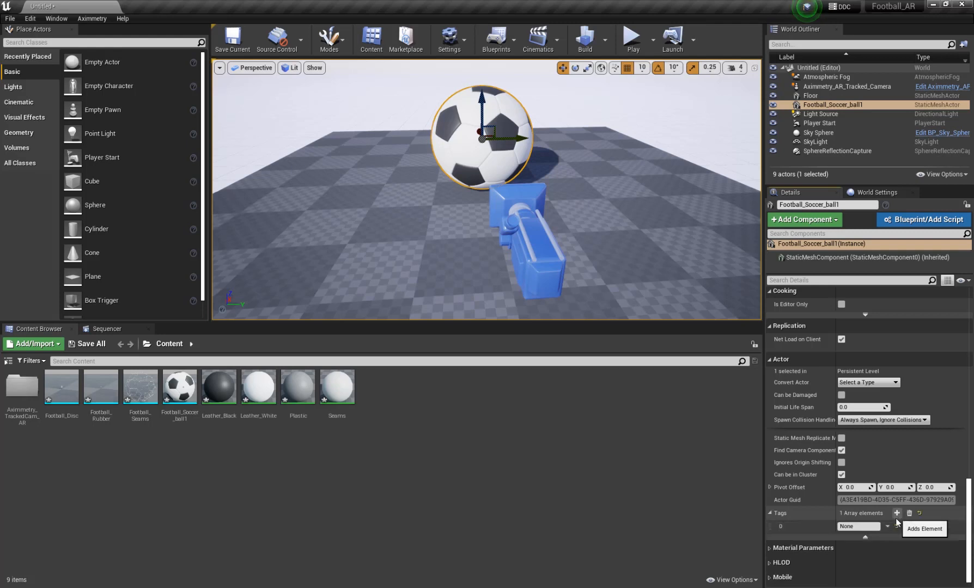
left_click(862, 519)
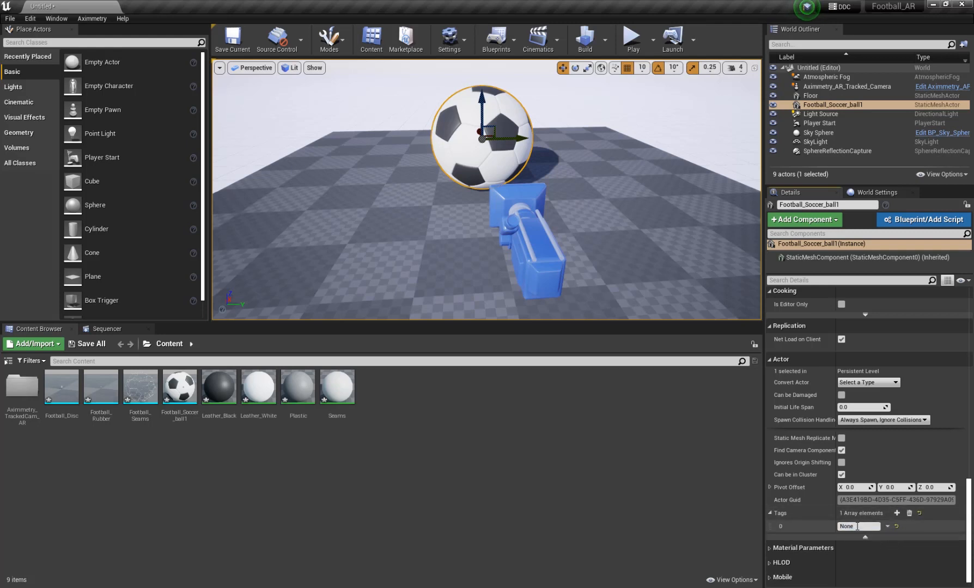
double_click(865, 526)
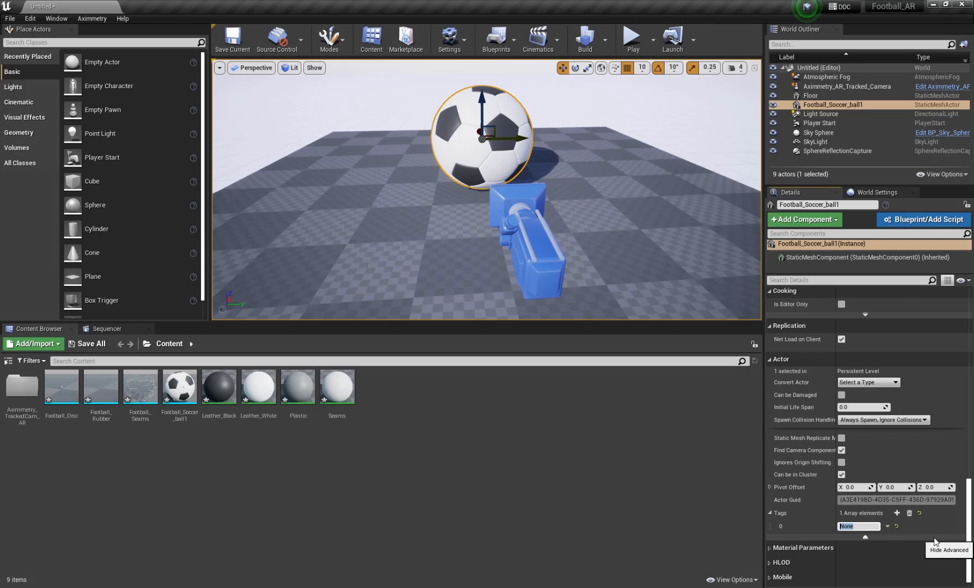
type("AximmetryAR")
key("Return")
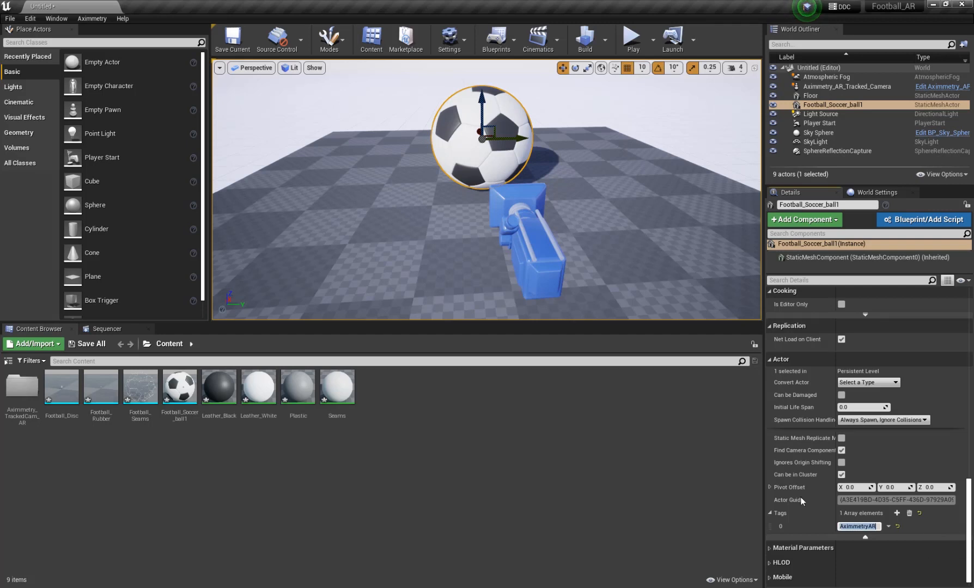
left_click(865, 460)
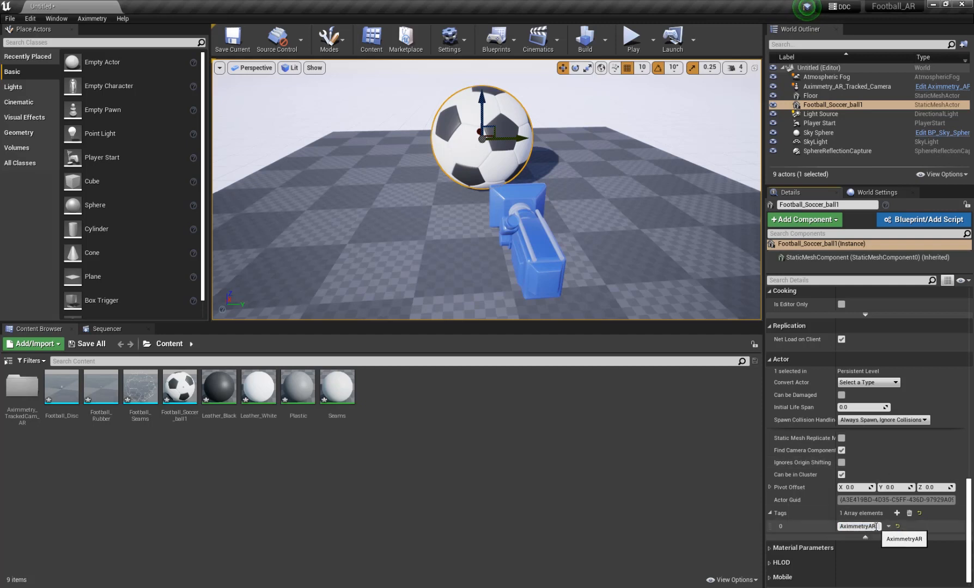
left_click(860, 526)
left_click(959, 519)
scroll(960, 519, "down", 1)
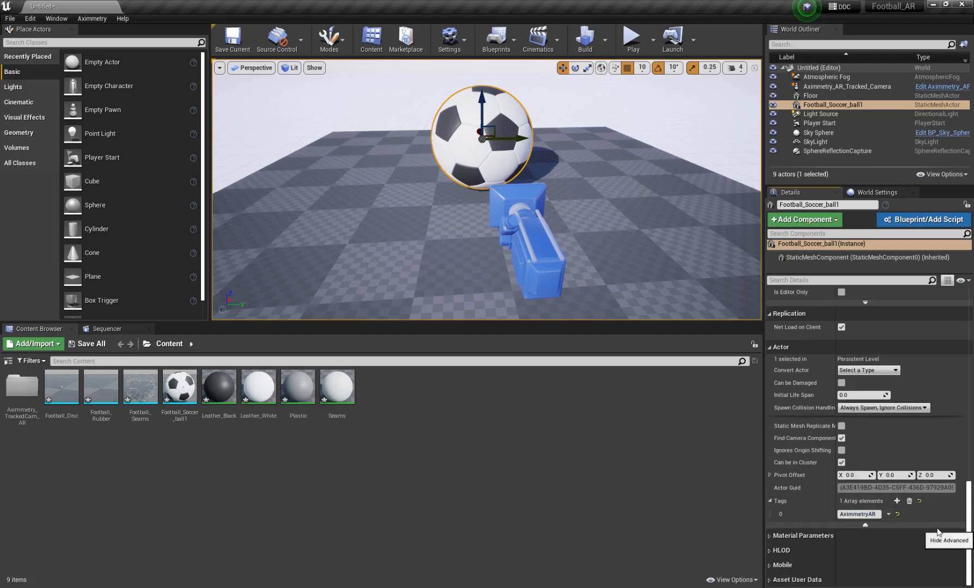
scroll(404, 183, "up", 2)
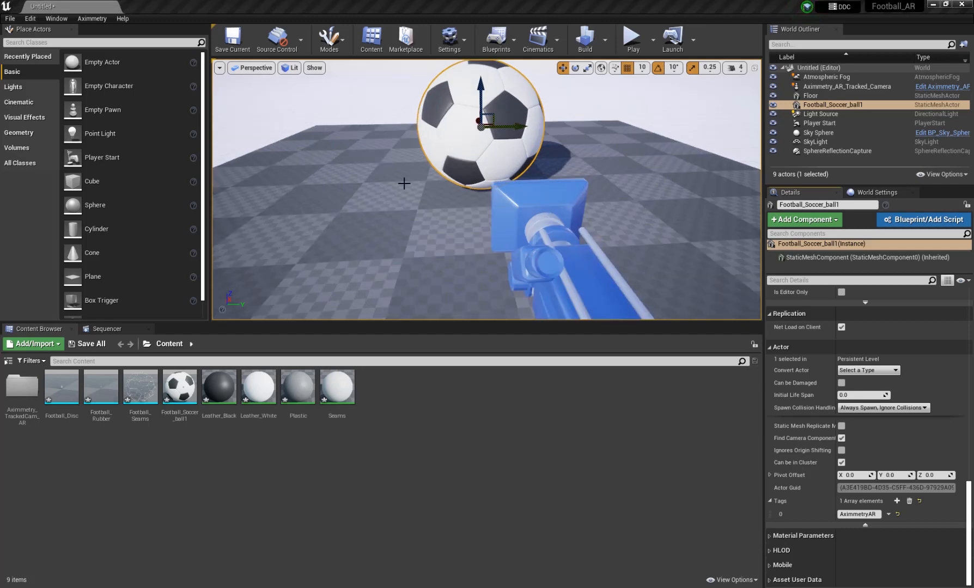
scroll(416, 196, "down", 4)
left_click_drag(459, 209, 517, 223, "alt")
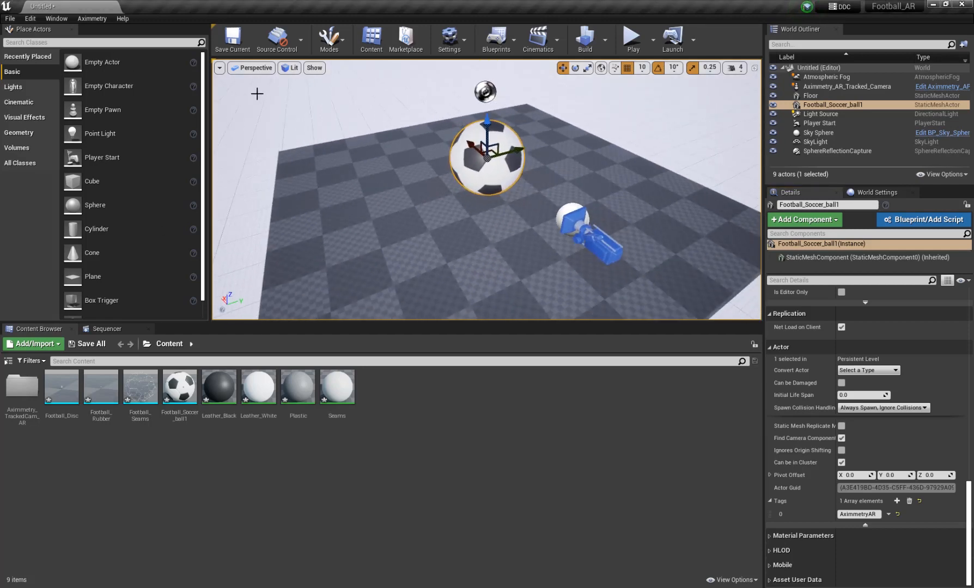
Start cooking the content for Windows and save the untitled level as Football_AR in the Content folder
left_click(10, 18)
mouse_move(63, 184)
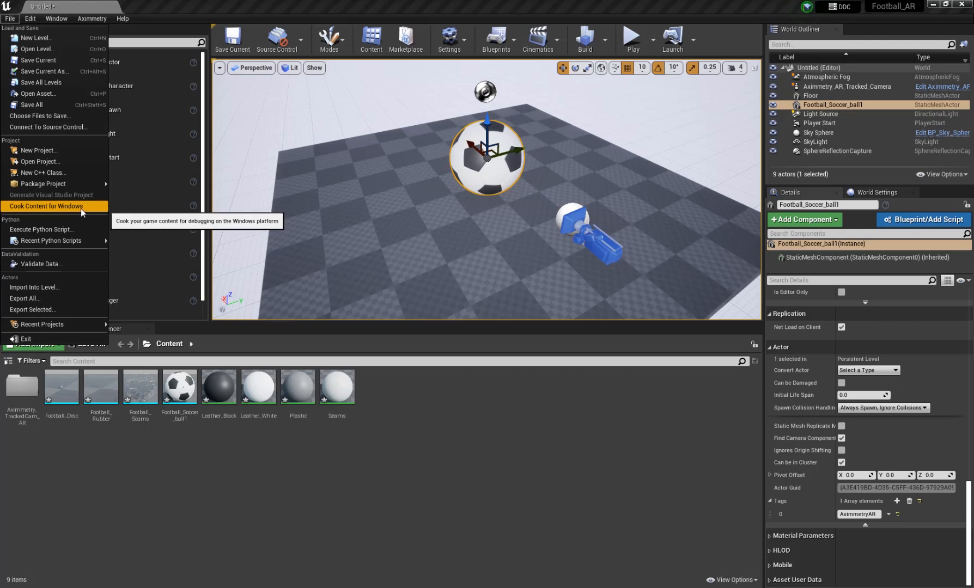
left_click(80, 209)
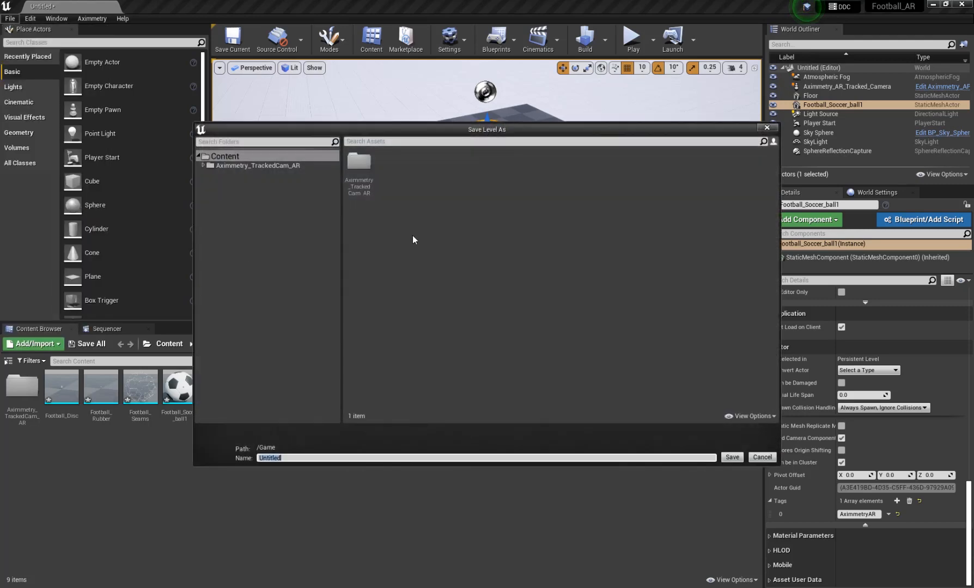
left_click_drag(415, 133, 404, 113)
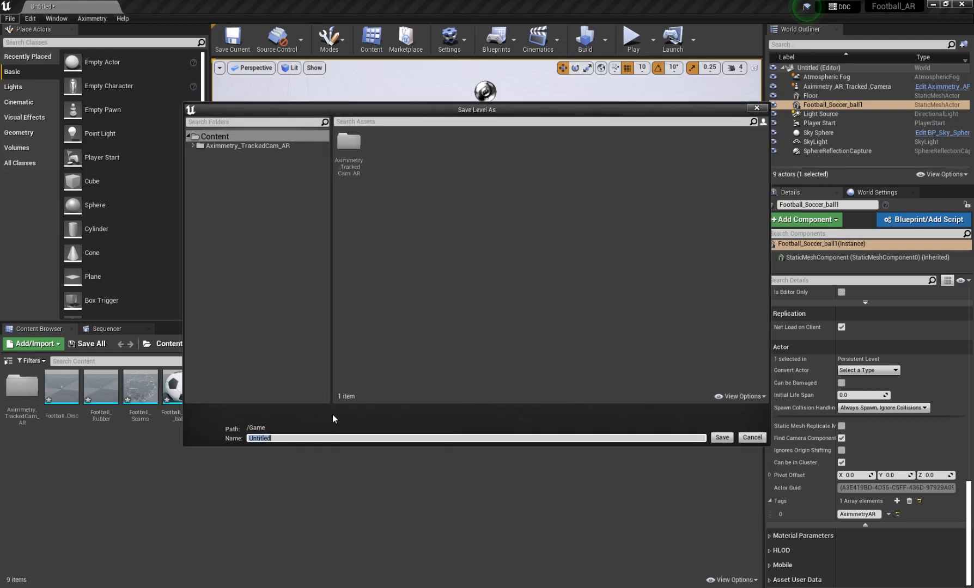
key("BackSpace")
type("Football A")
key("BackSpace")
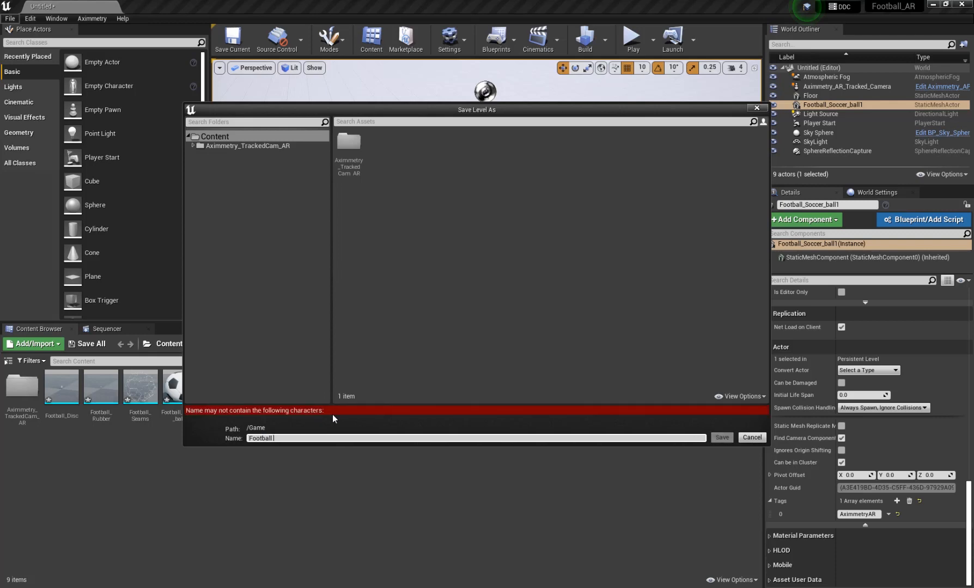
key("BackSpace")
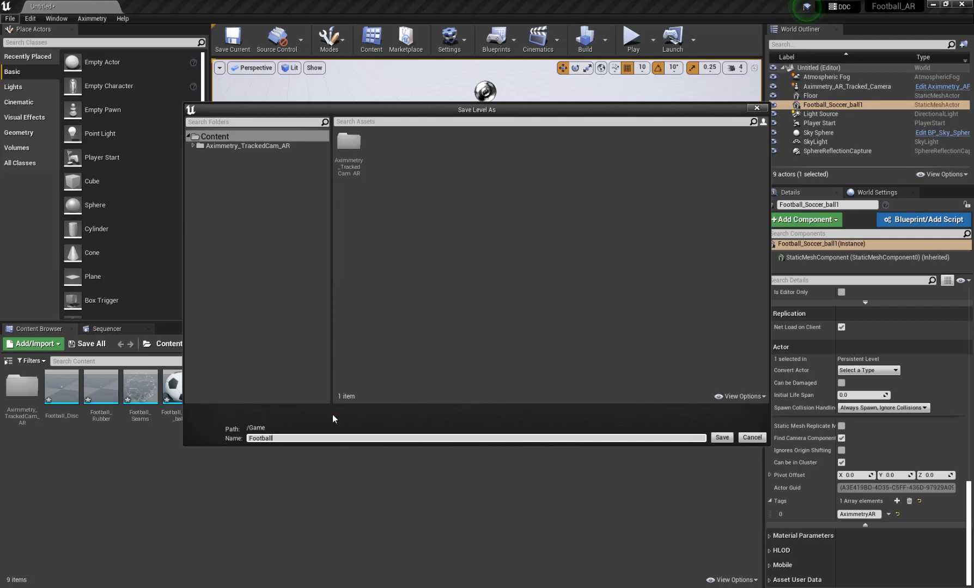
type("_AR")
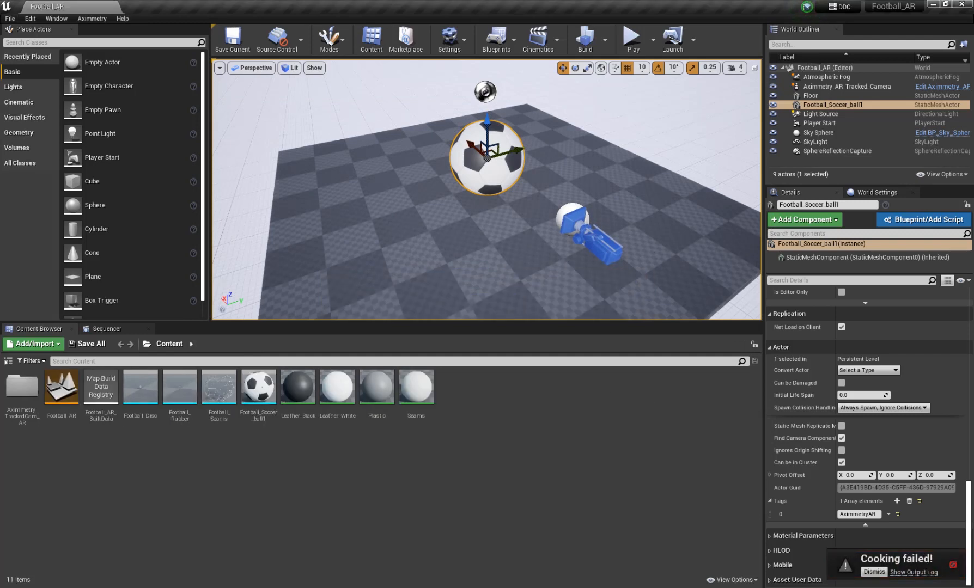
Try to cook the content for Windows again with the saved level
left_click(9, 18)
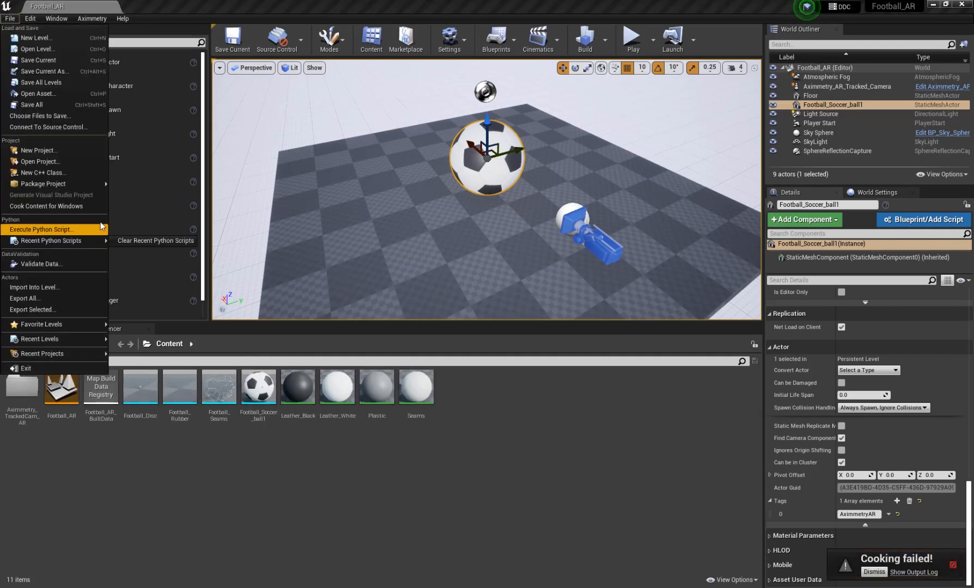
left_click(69, 209)
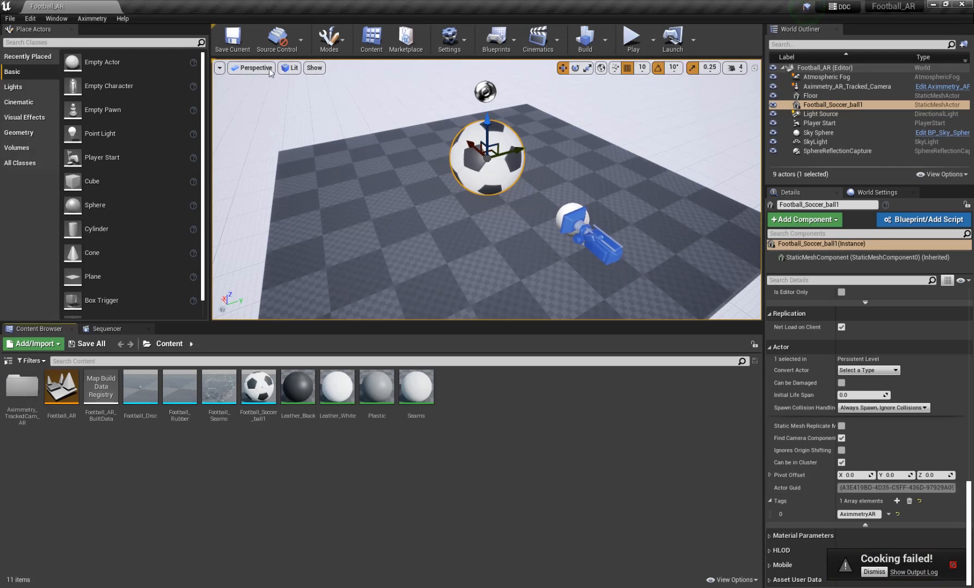
Set both the Editor Startup Map and the Game Default Map to Football_AR, and close the project settings
left_click(30, 18)
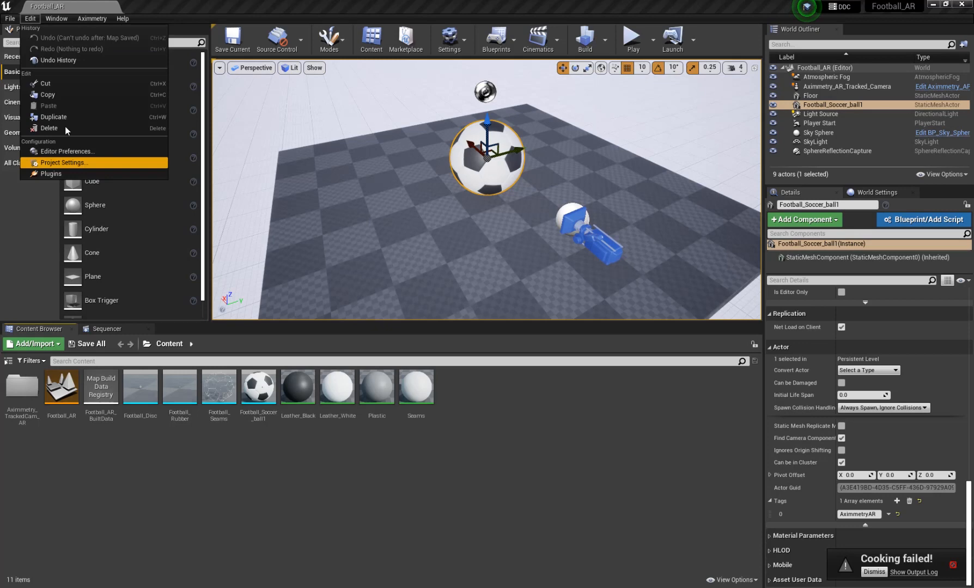
left_click(86, 161)
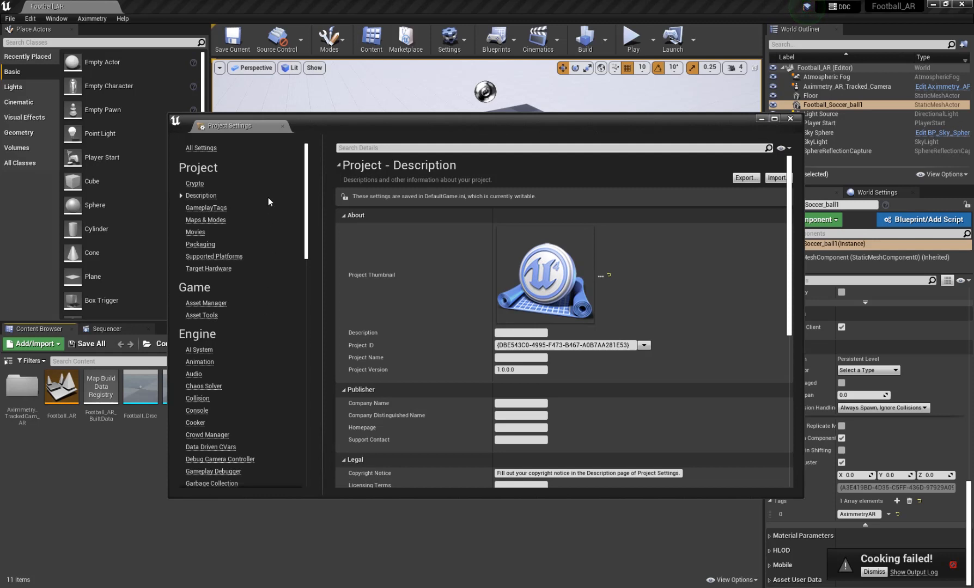
scroll(234, 234, "down", 1)
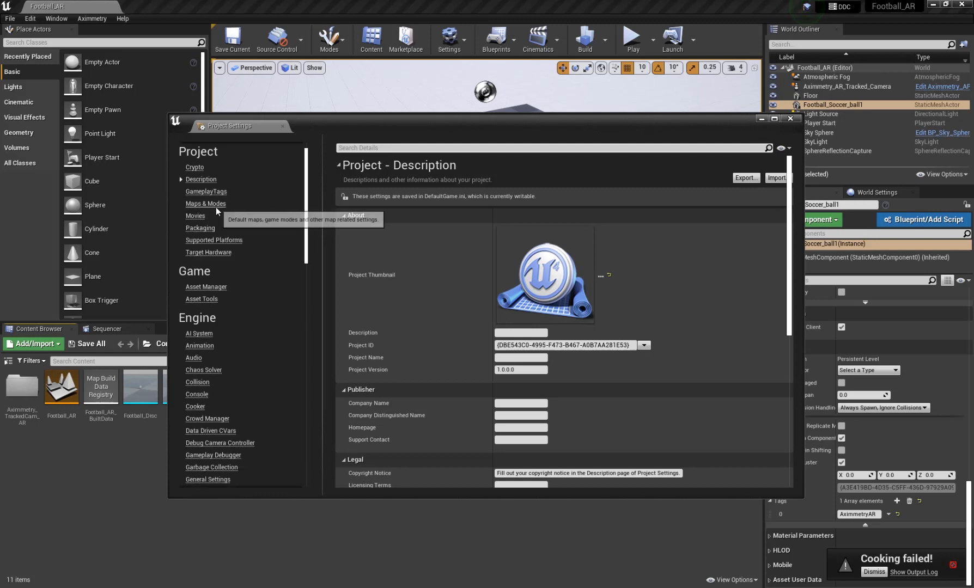
left_click(216, 205)
scroll(666, 309, "down", 1)
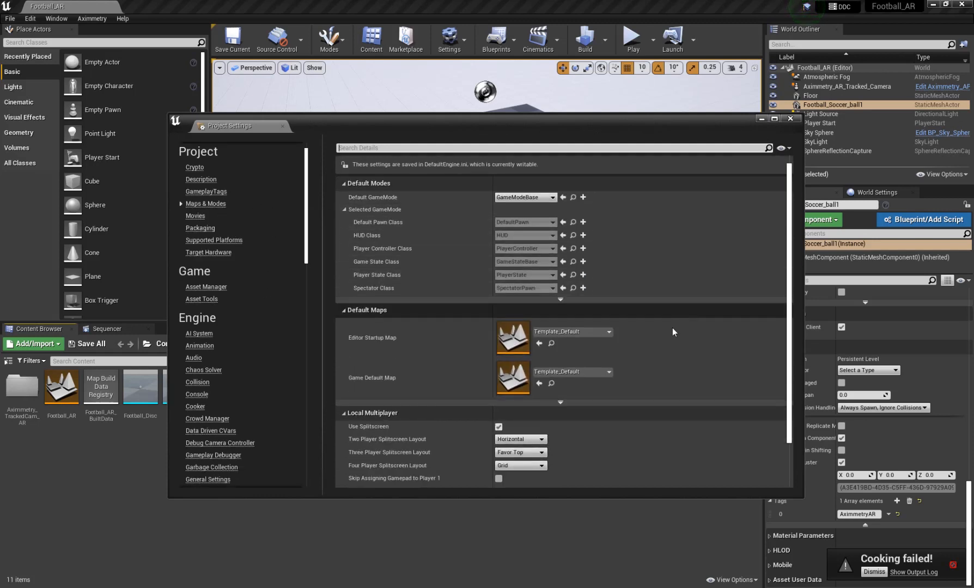
left_click(581, 334)
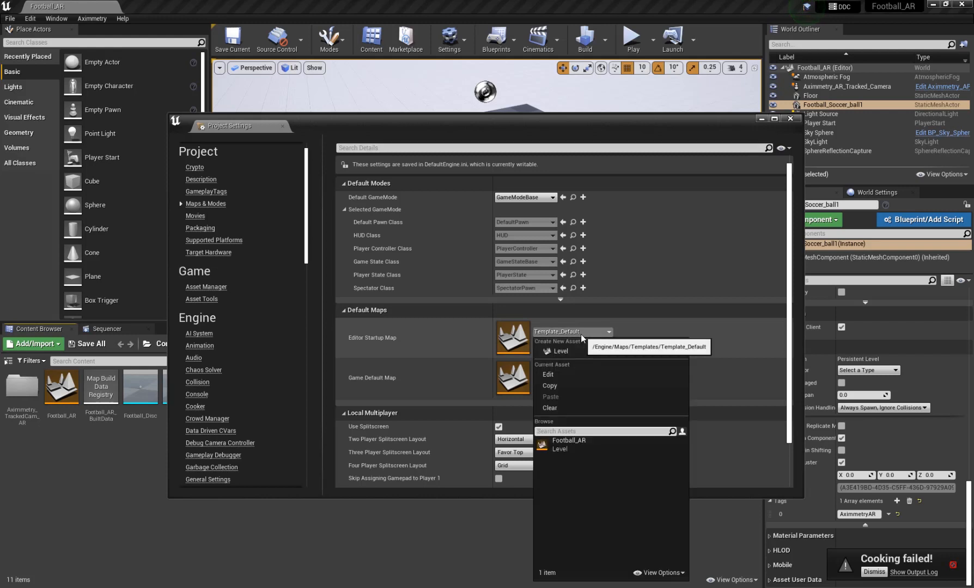
left_click(592, 442)
left_click(580, 375)
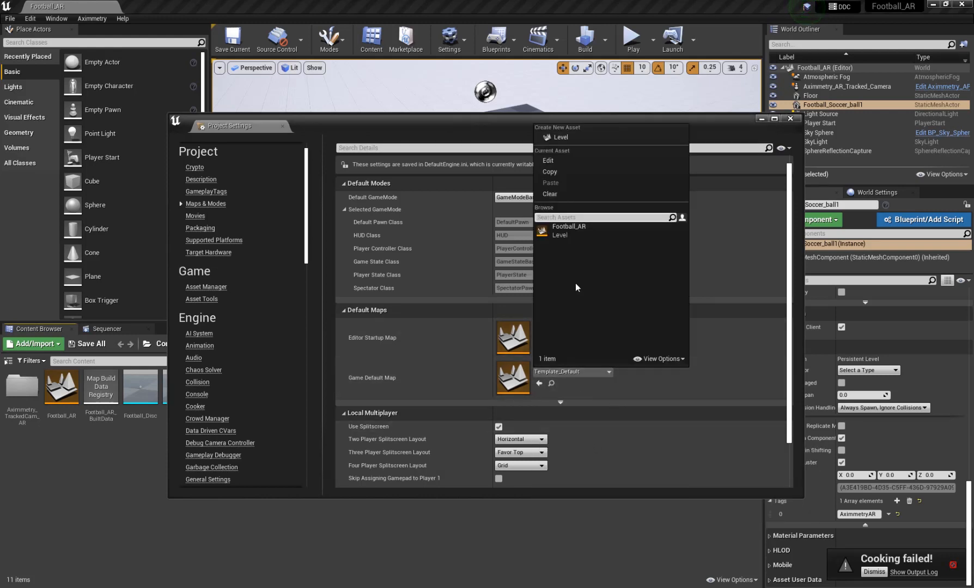
left_click(589, 234)
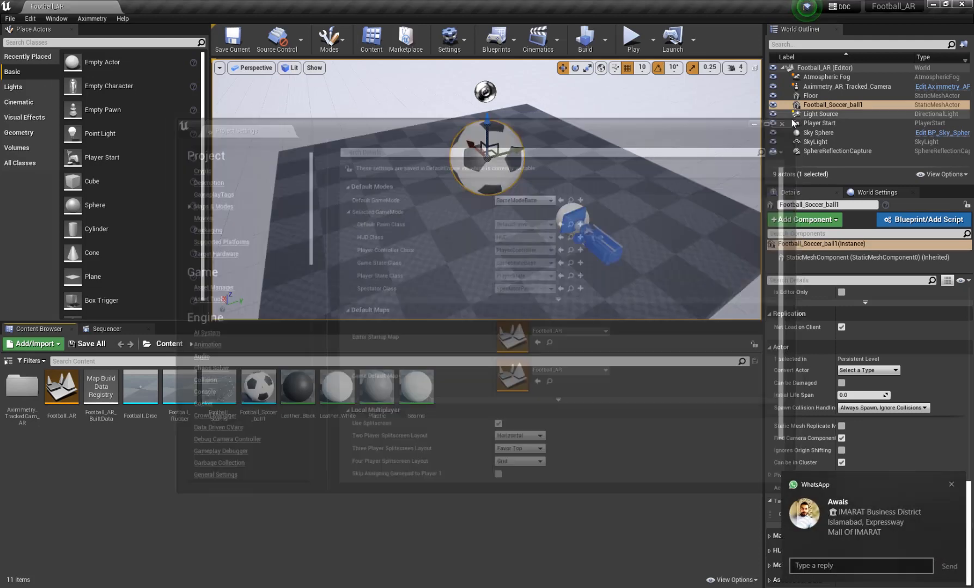
left_click(791, 119)
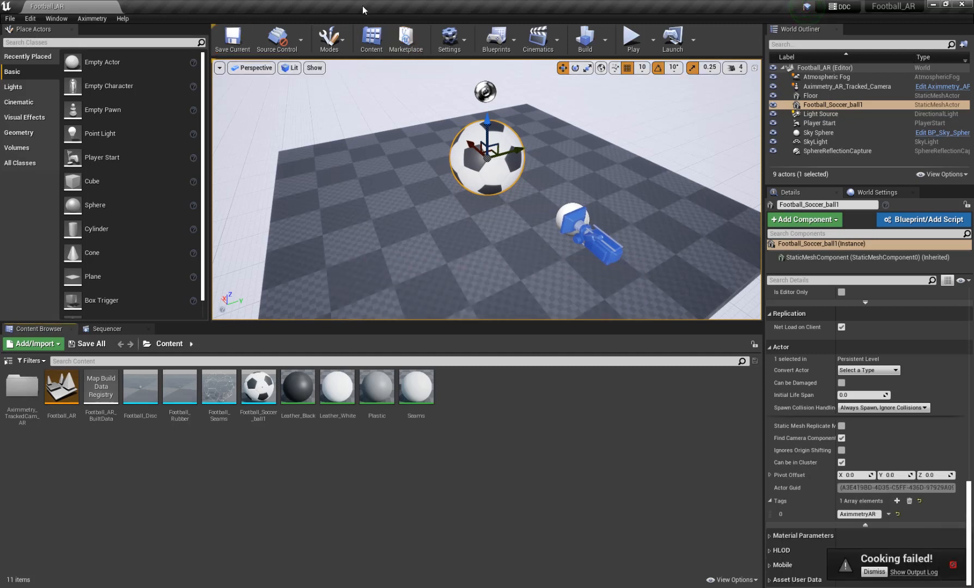
Save the level, dismiss the cooking notice and cook the project content for Windows
key("ctrl+s")
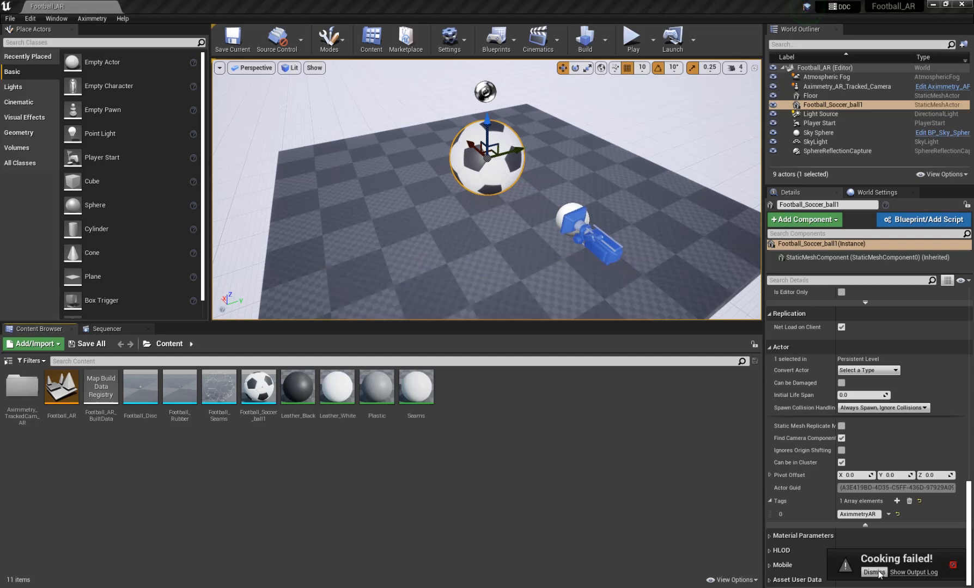
left_click(9, 19)
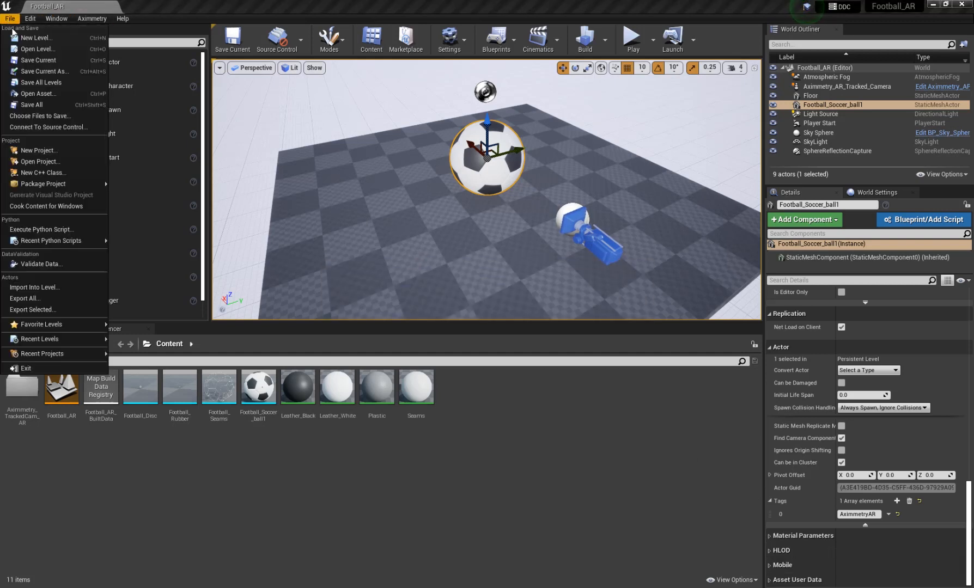
left_click(56, 207)
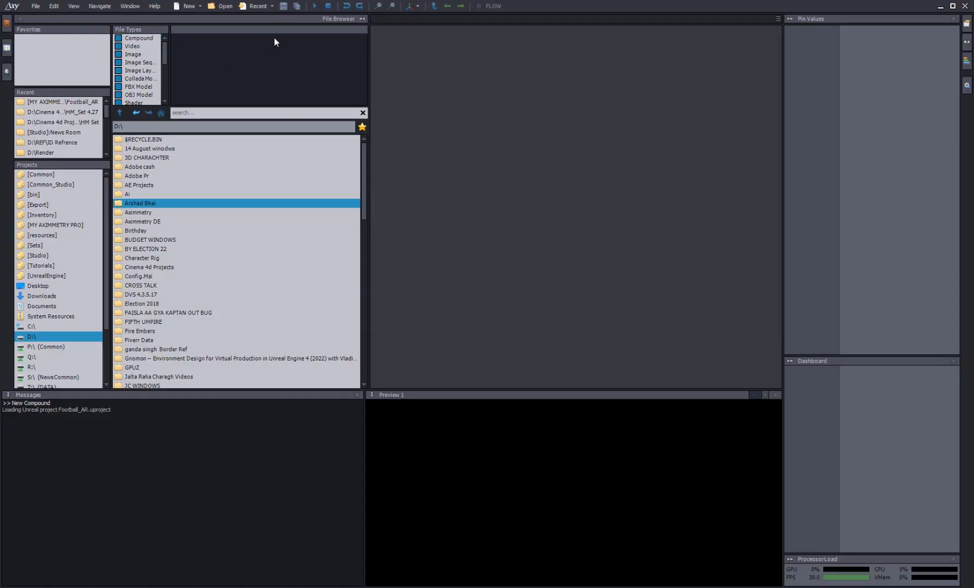
Create a new compound and browse to the Football_AR project folder inside MY AXIMMETRY PRO\Footaball on drive D
left_click(189, 6)
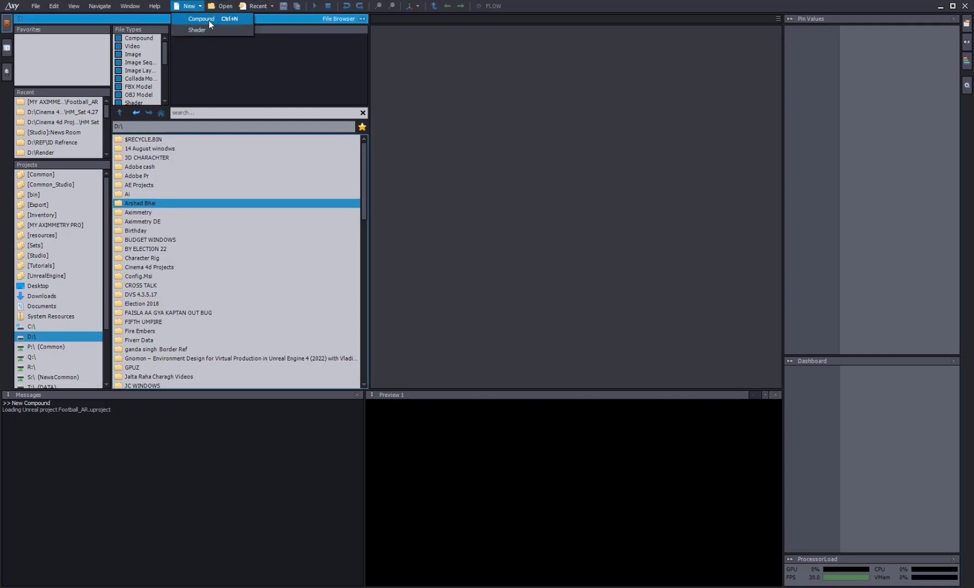
left_click(212, 19)
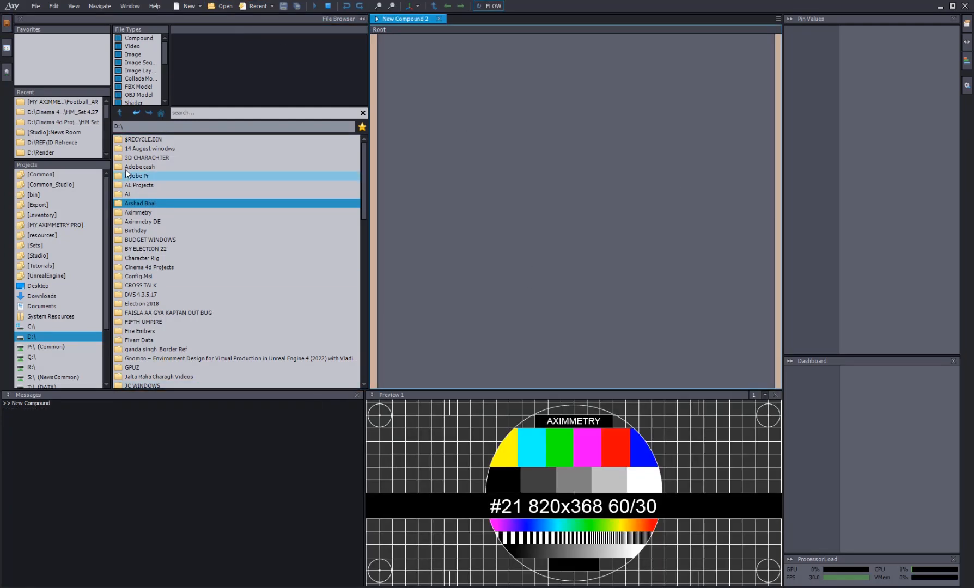
left_click(155, 231)
scroll(162, 236, "down", 3)
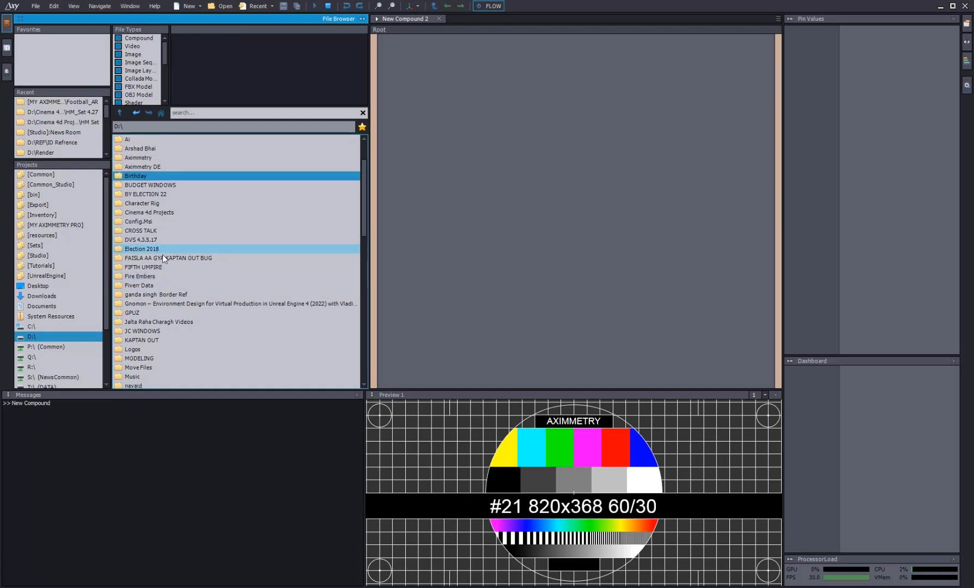
scroll(175, 206, "up", 3)
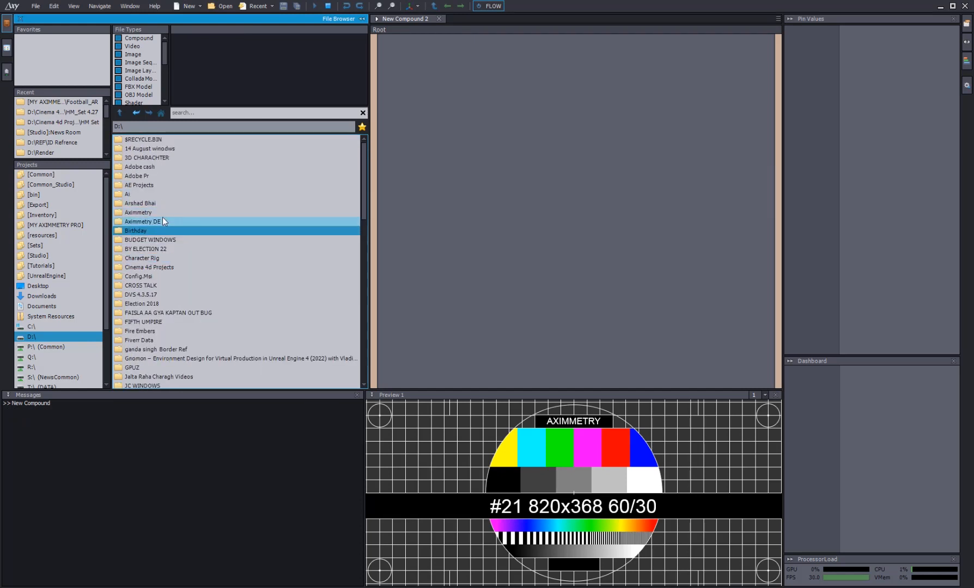
double_click(163, 220)
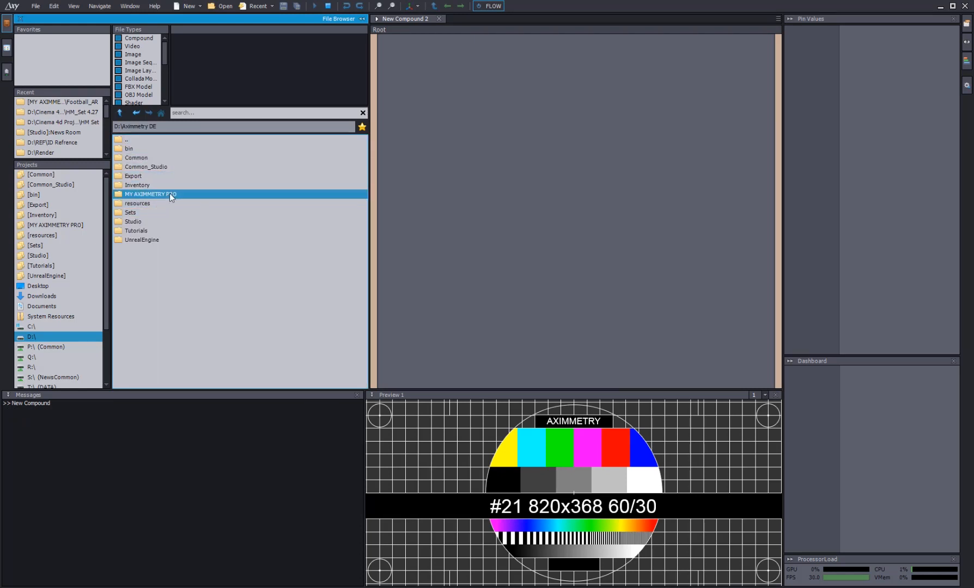
double_click(170, 194)
double_click(152, 150)
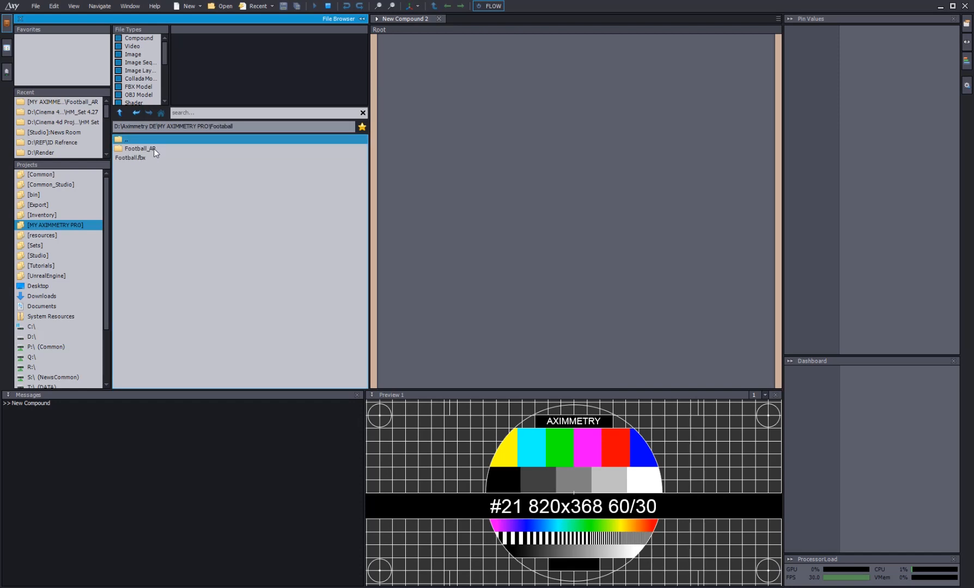
double_click(151, 147)
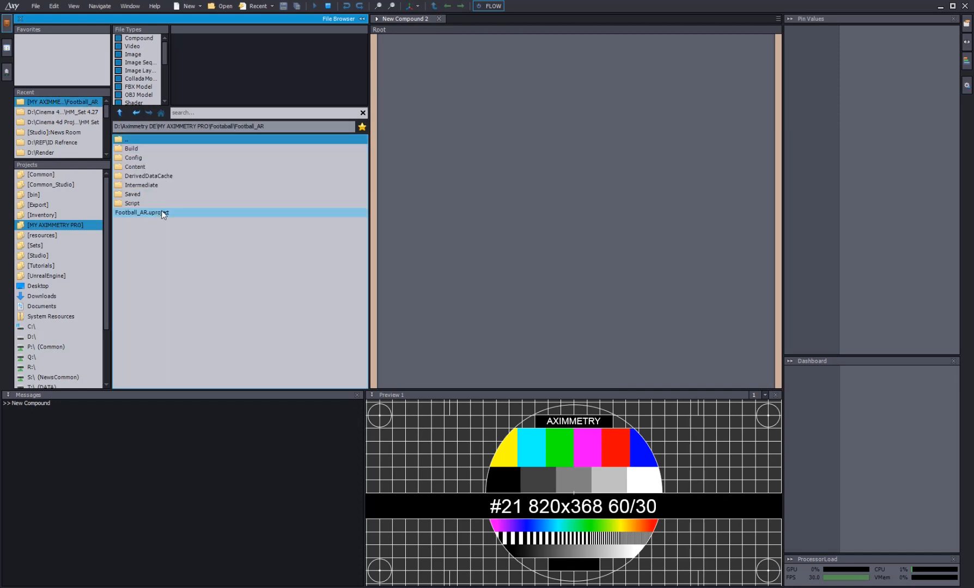
Add Football_AR.uproject to the new compound and place its node on the right of the flow graph
left_click(161, 212)
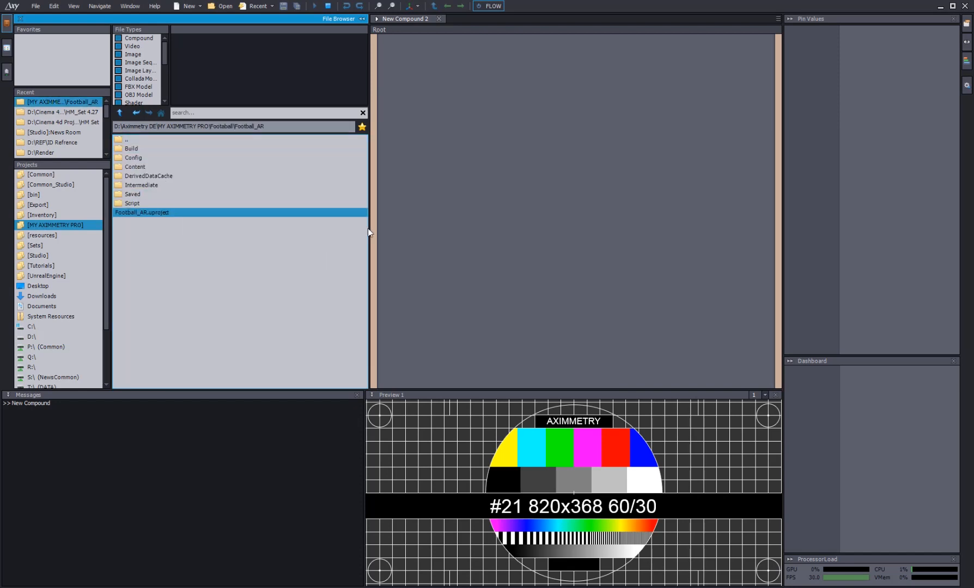
left_click_drag(162, 212, 427, 204)
left_click_drag(702, 188, 677, 177)
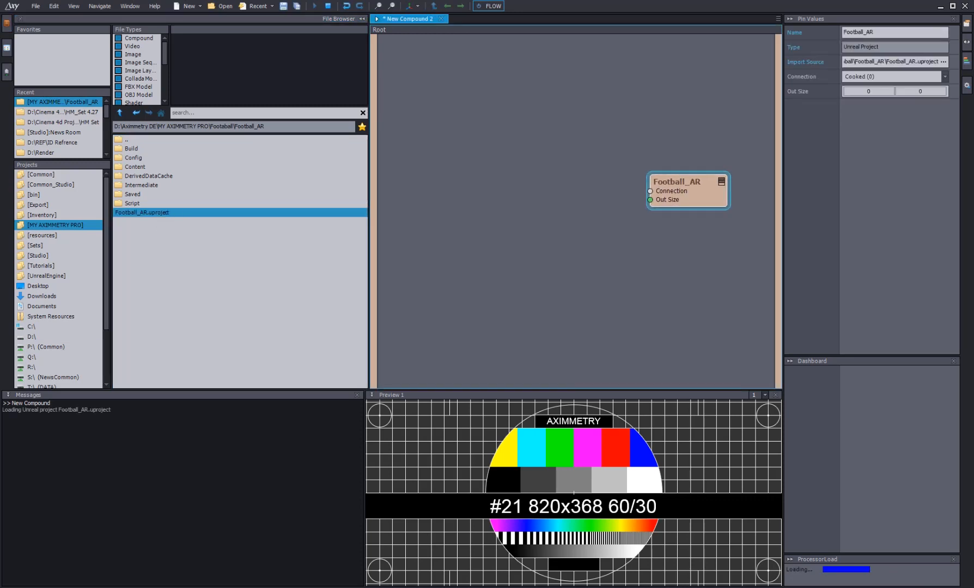
Search the project files for "Tracked" compounds
left_click(284, 115)
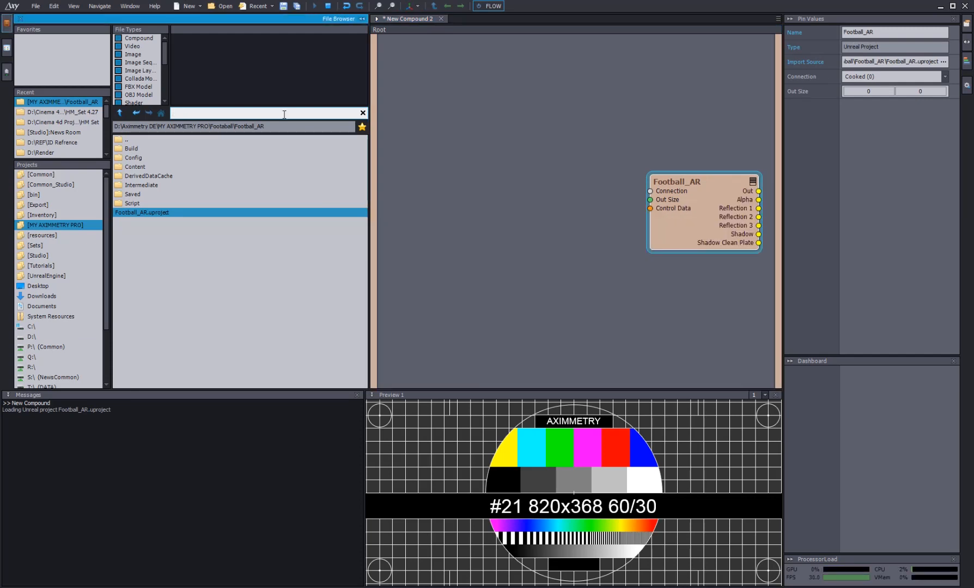
type("tra")
key("BackSpace")
key("BackSpace")
key("BackSpace")
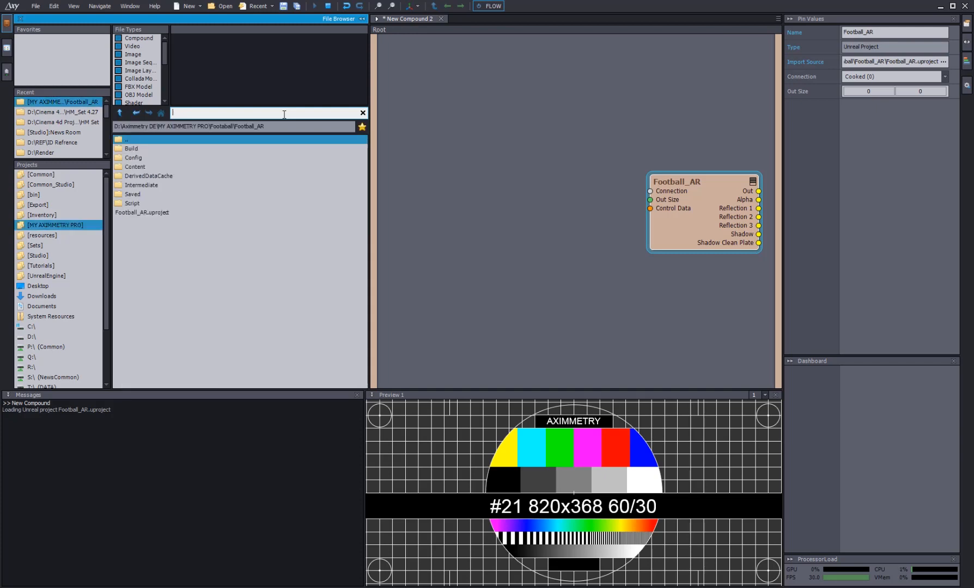
type("Tra")
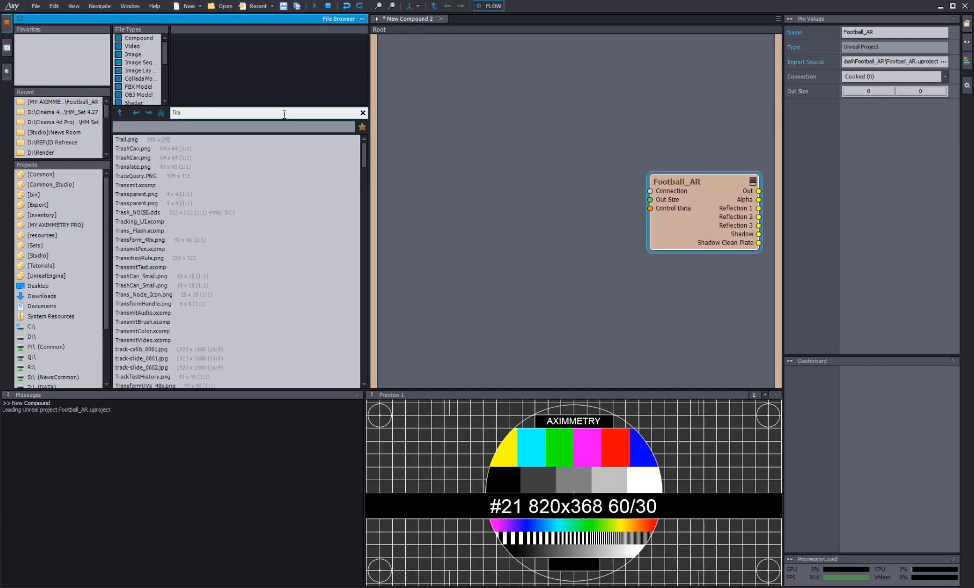
type("cked")
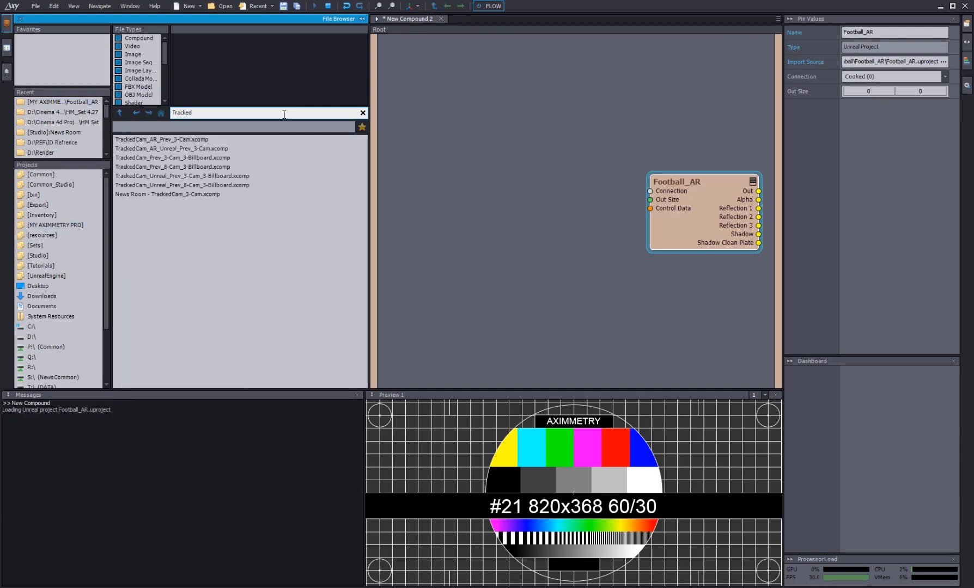
Add the TrackedCam_AR_Unreal_Prev_3-Cam.xcomp compound to the flow graph beside the Football_AR node
left_click(176, 140)
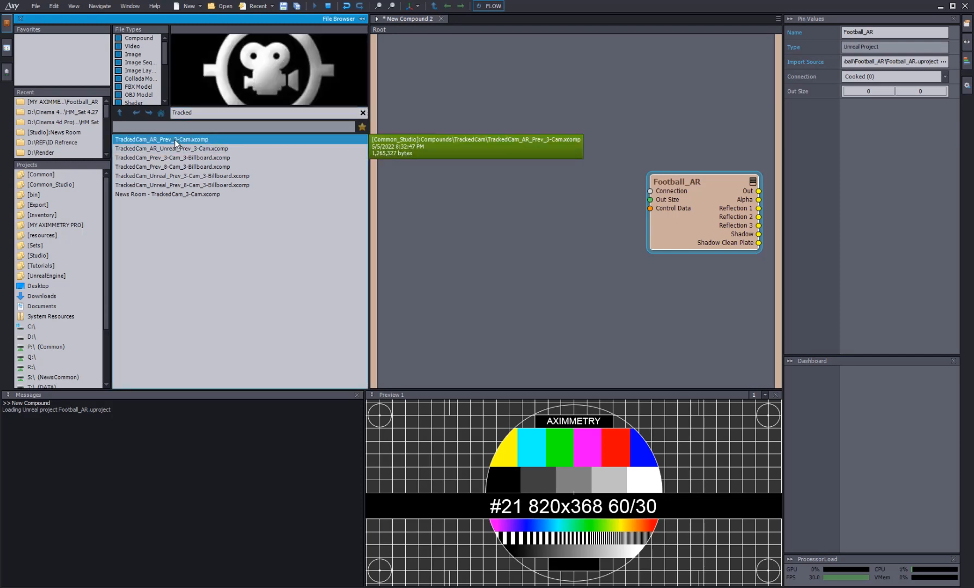
left_click(186, 148)
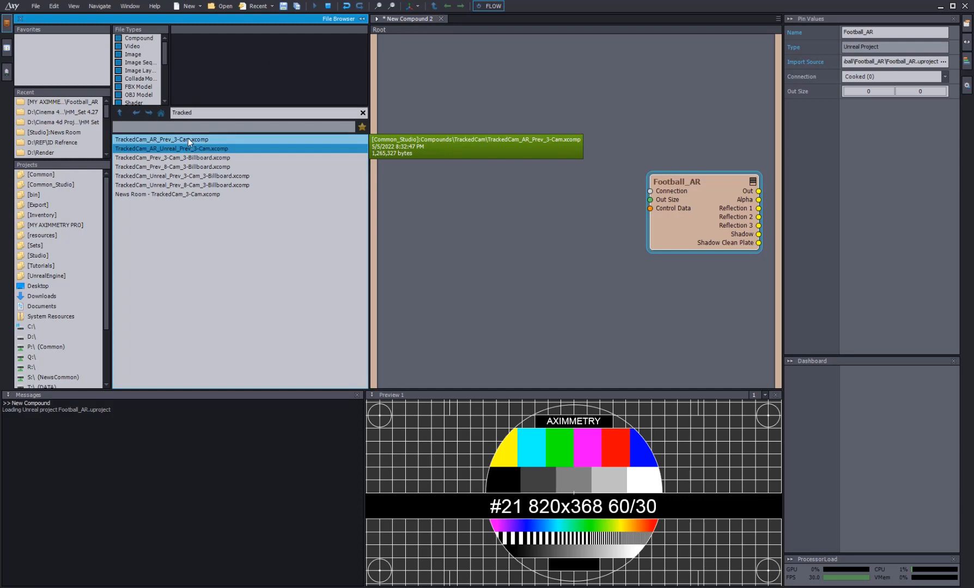
left_click(188, 140)
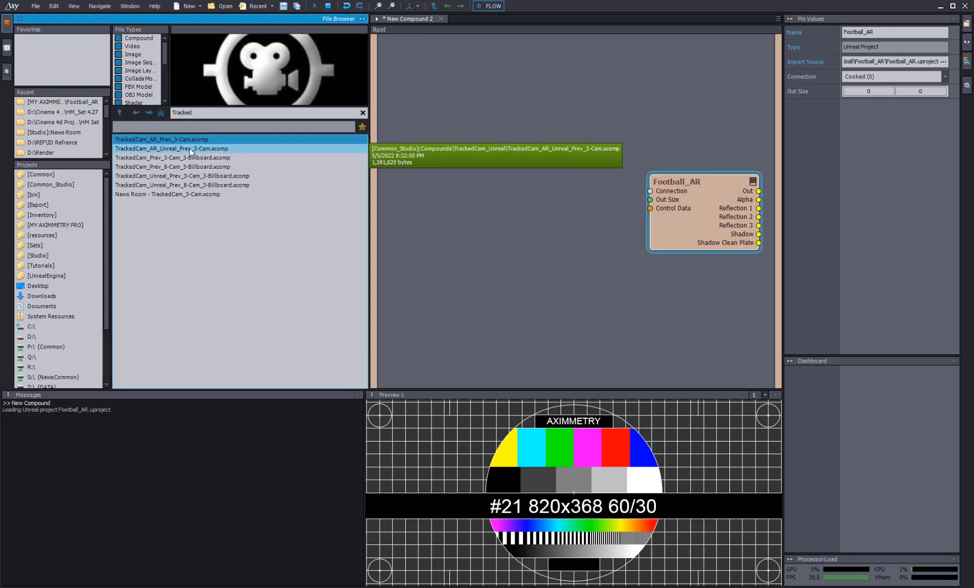
left_click(189, 150)
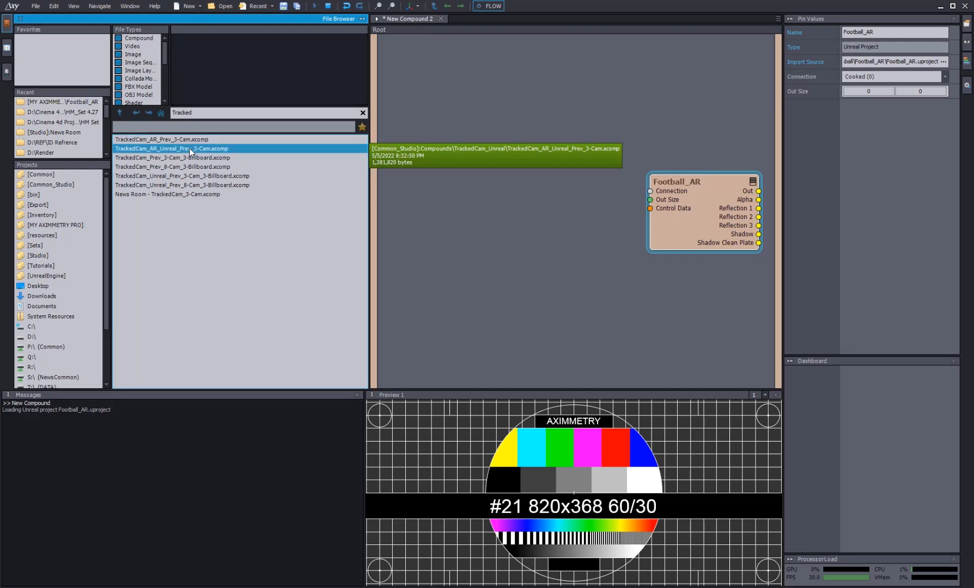
left_click_drag(183, 149, 425, 136)
left_click_drag(514, 142, 499, 126)
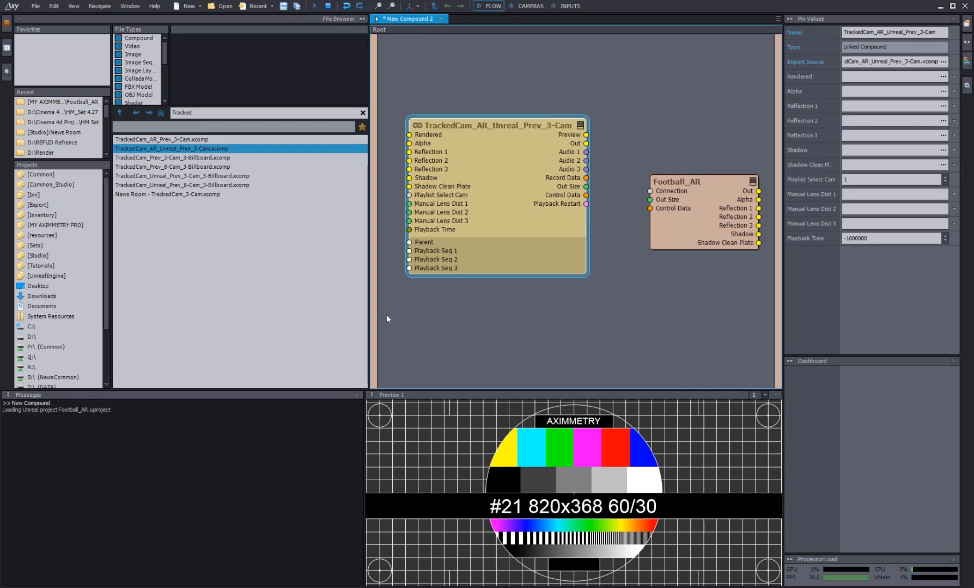
mouse_move(534, 123)
left_mouse_down()
mouse_move(560, 132)
mouse_move(546, 131)
left_mouse_up()
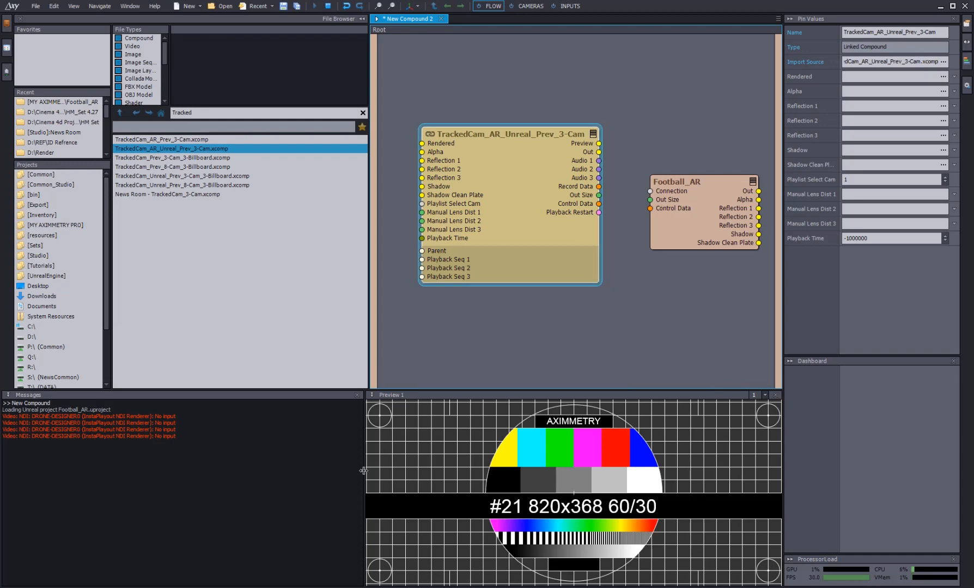
Hide the Messages view and enlarge Preview 1 in both width and height
left_click_drag(364, 451, 206, 451)
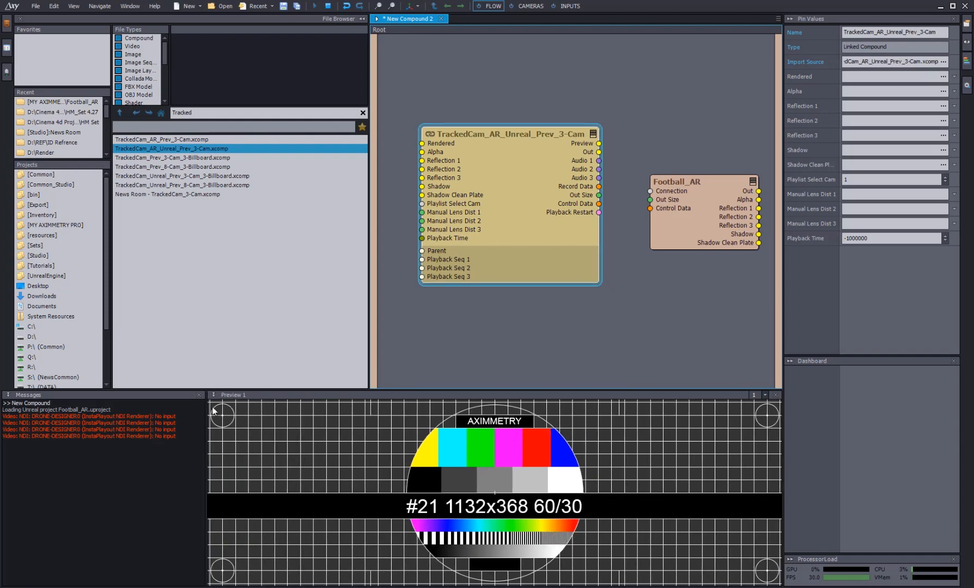
left_click(198, 396)
left_click_drag(369, 390, 390, 308)
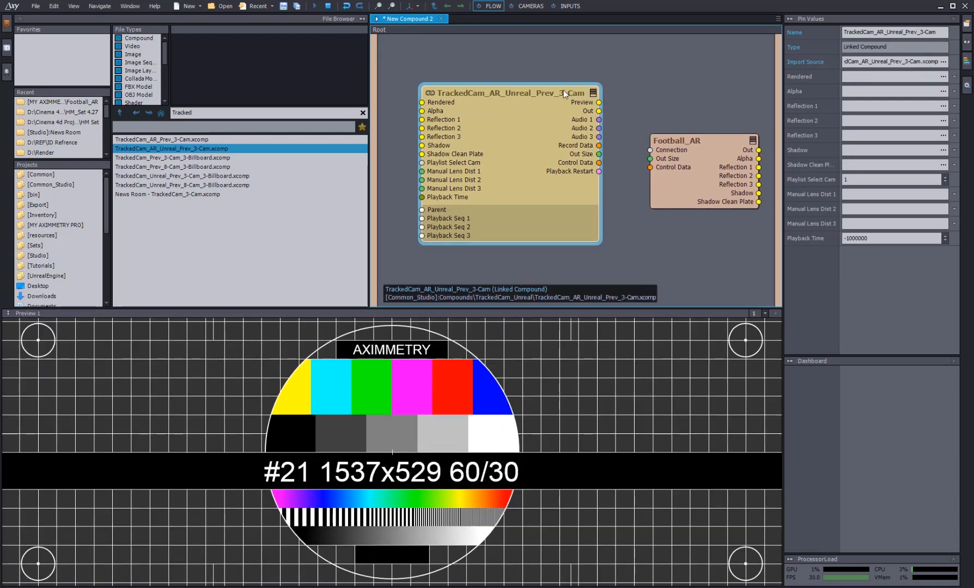
Bring the two nodes closer together and connect Football_AR's Out to Rendered and Alpha to Alpha on the tracked camera node
left_click_drag(563, 90, 557, 90)
left_click_drag(725, 141, 690, 131)
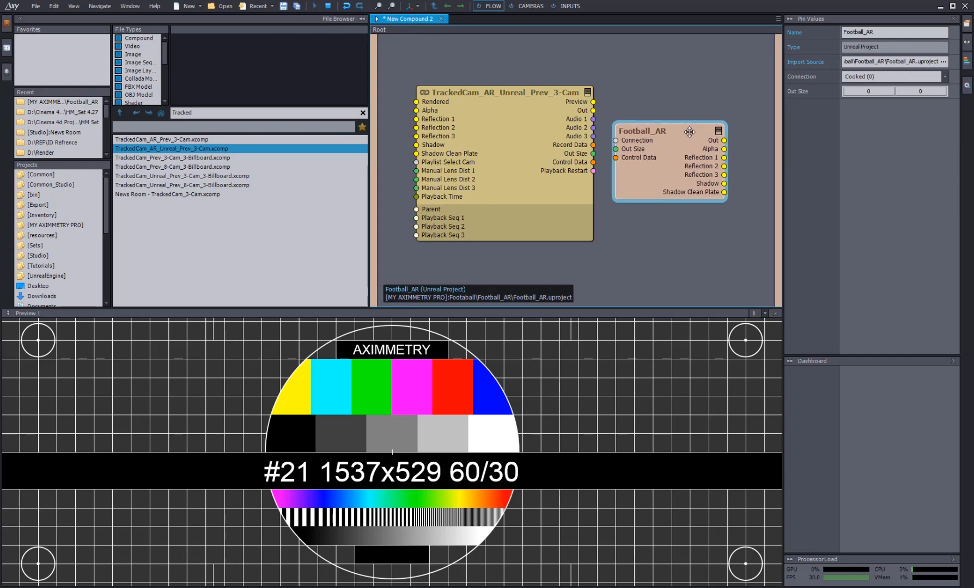
left_click_drag(689, 131, 426, 106)
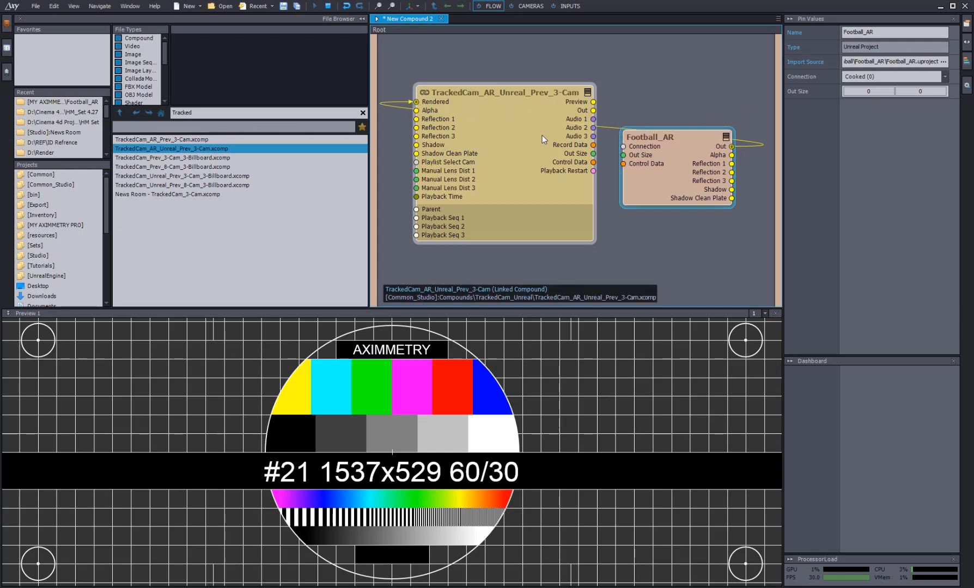
left_click_drag(732, 155, 422, 112)
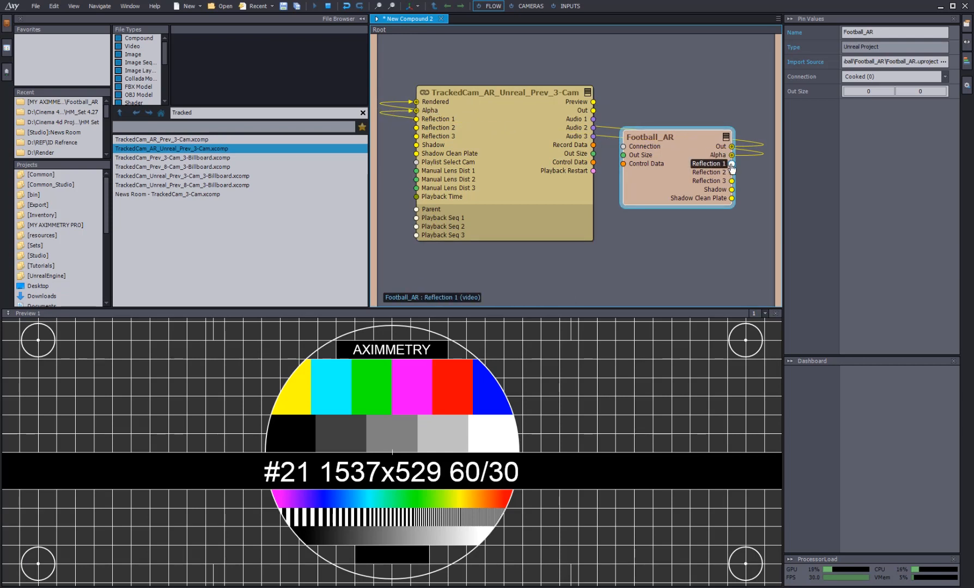
Connect Football_AR's Reflection 1, Reflection 2, Reflection 3, Shadow and Shadow Clean Plate outputs to the matching tracked camera inputs
left_click_drag(483, 94, 497, 129)
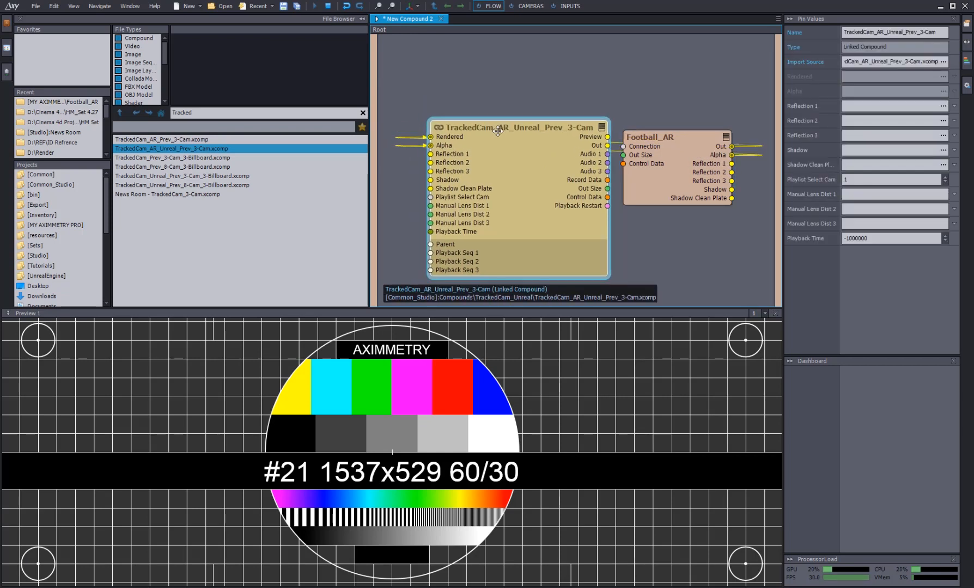
left_click_drag(732, 163, 430, 155)
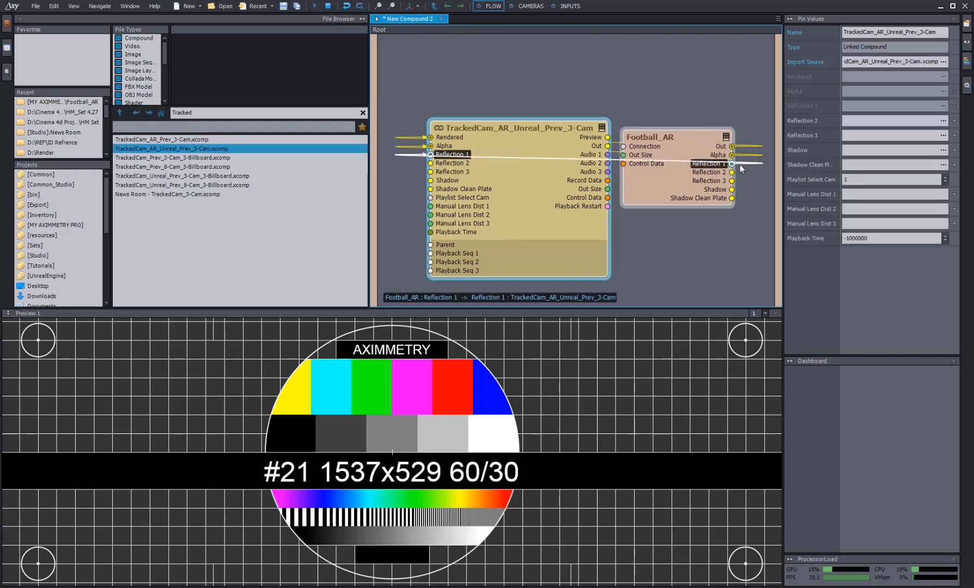
left_click_drag(731, 172, 430, 163)
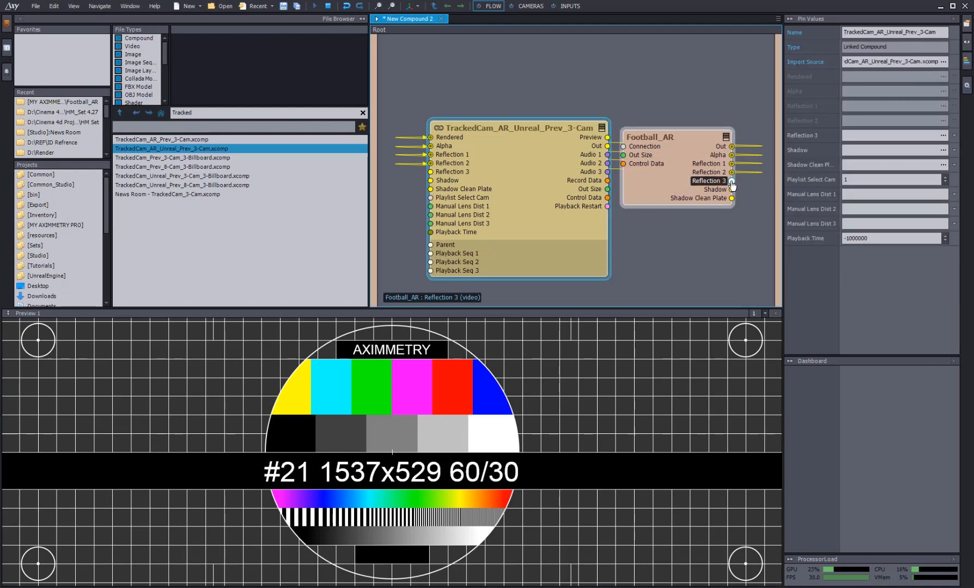
left_click_drag(732, 181, 431, 173)
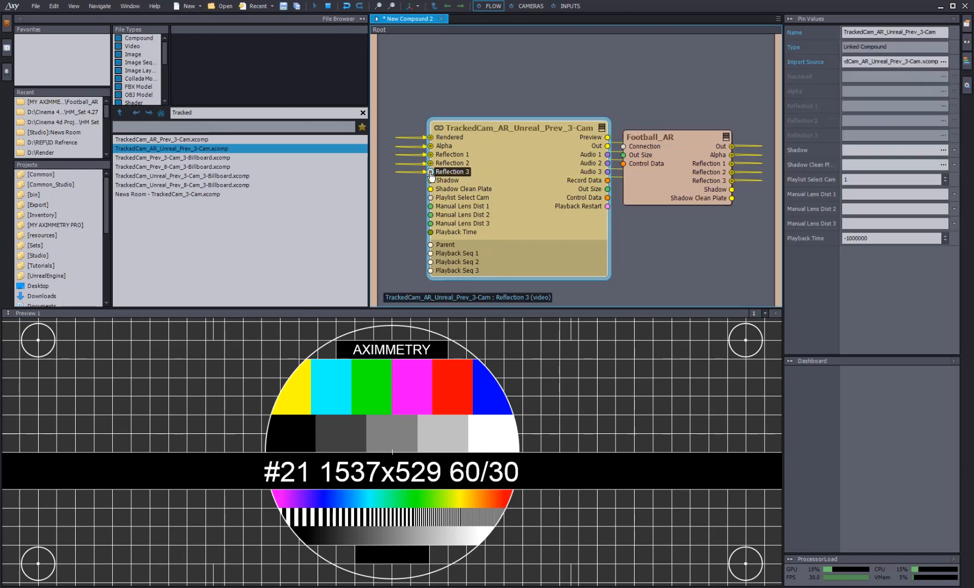
left_click_drag(732, 190, 430, 180)
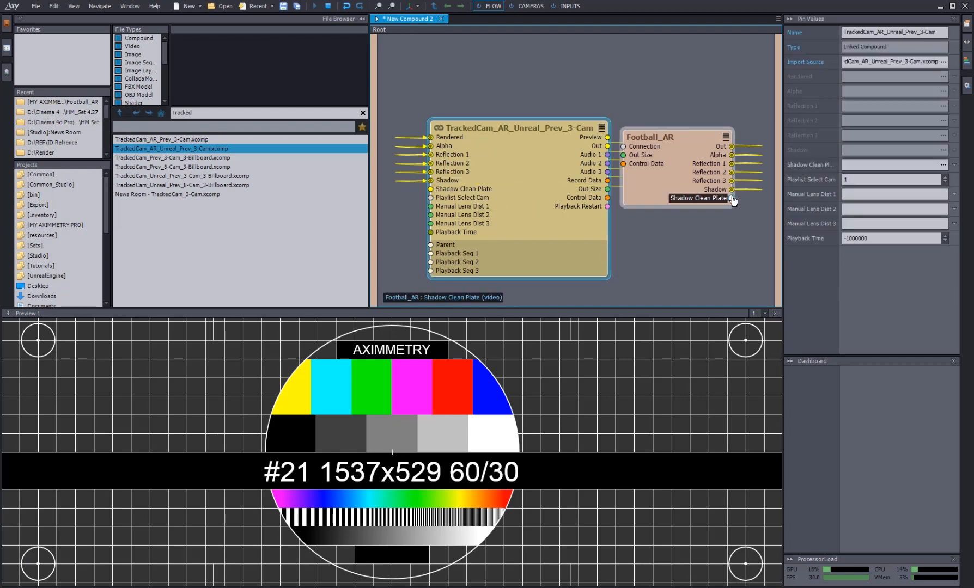
left_click_drag(732, 198, 430, 190)
Reposition the nodes and connect the tracked camera's Control Data and Out Size outputs to the matching Football_AR inputs
mouse_move(536, 137)
left_mouse_down()
mouse_move(488, 129)
mouse_move(521, 130)
left_mouse_up()
mouse_move(679, 136)
left_mouse_down()
mouse_move(684, 85)
mouse_move(675, 149)
left_mouse_up()
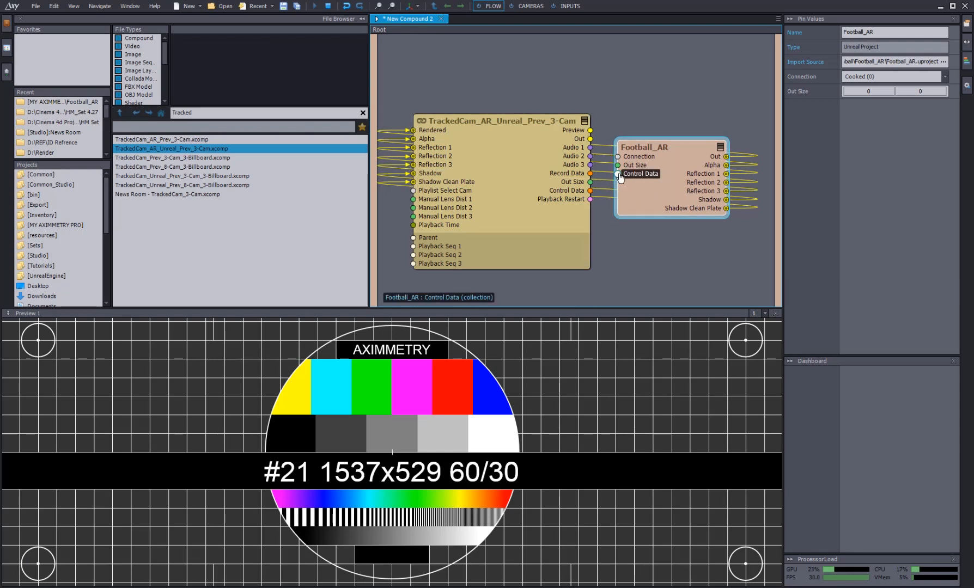
left_click_drag(618, 174, 586, 200)
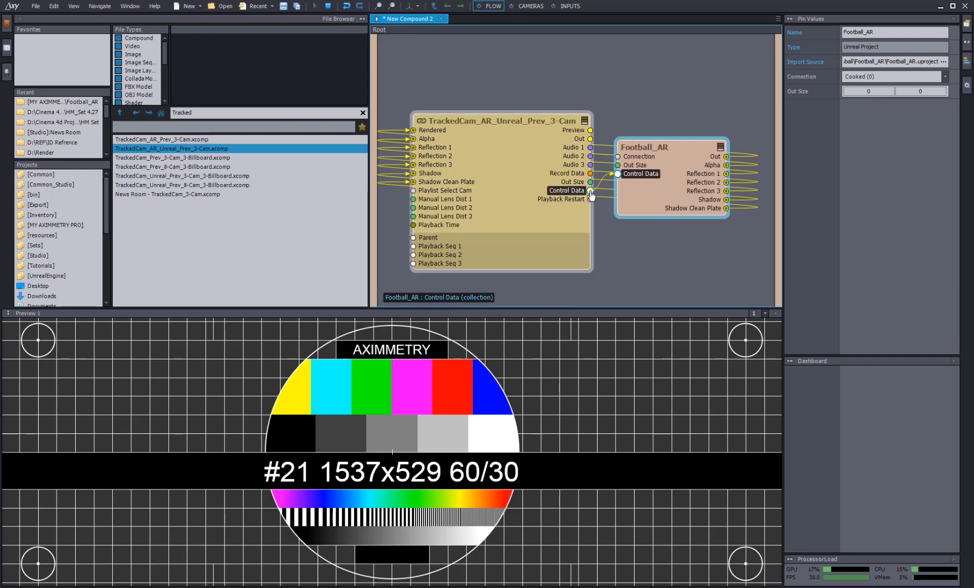
left_click_drag(663, 151, 694, 160)
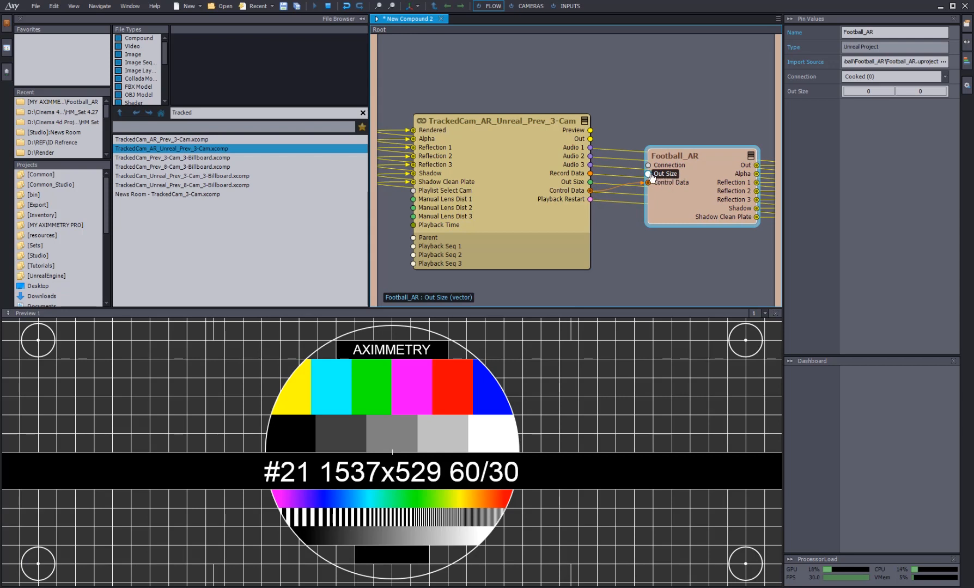
left_click_drag(654, 176, 593, 185)
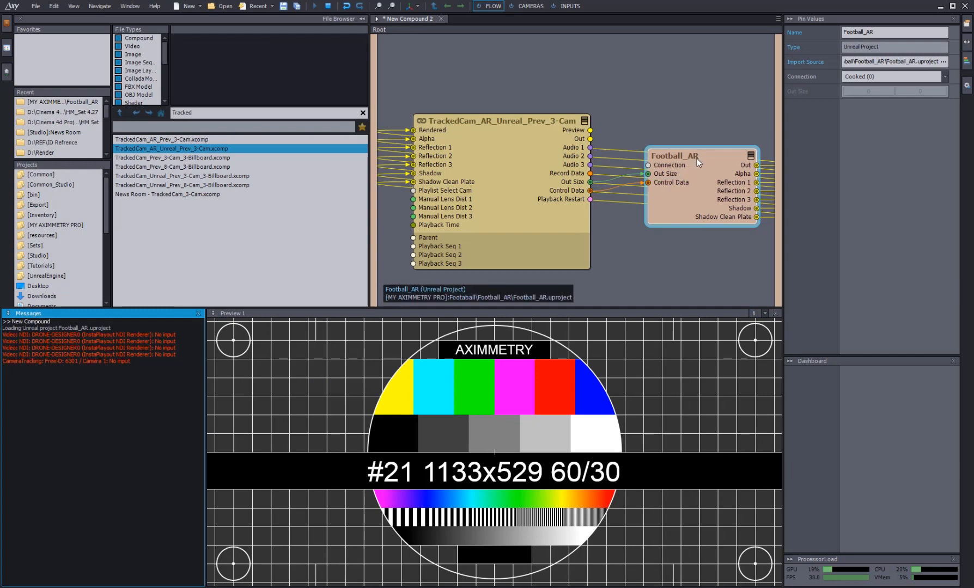
Rearrange the tracked camera and Football_AR nodes so they sit close together with their connections tidy
left_click_drag(697, 159, 686, 154)
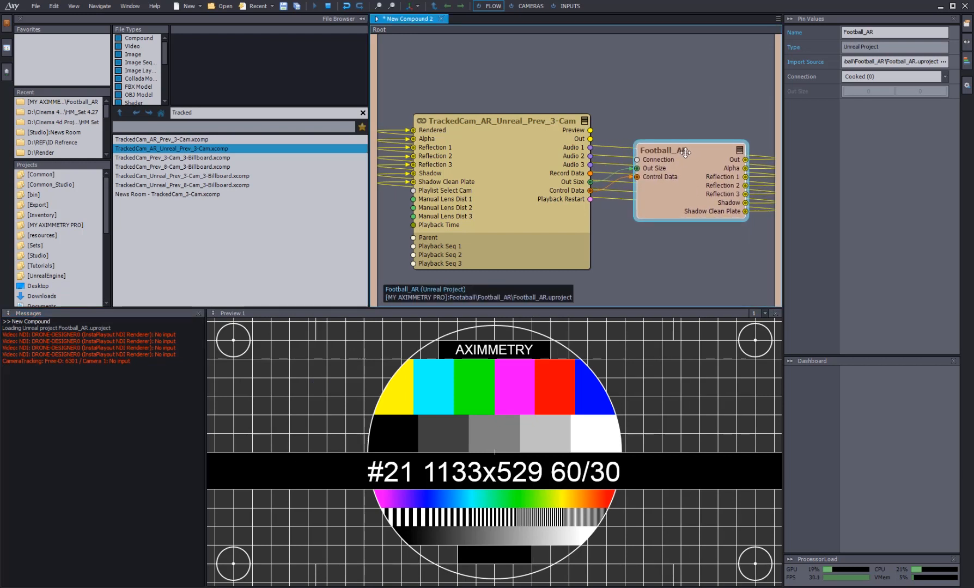
left_click_drag(510, 123, 495, 110)
left_click_drag(692, 163, 669, 164)
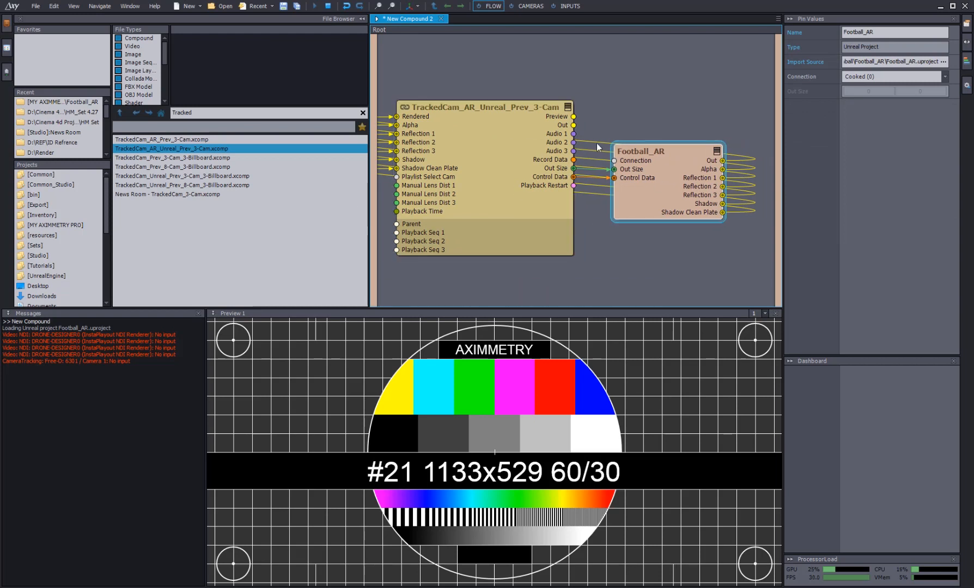
Expose the tracked camera node's Preview and Out pins as outputs of the root compound, keeping their pin names
left_click_drag(573, 117, 765, 39)
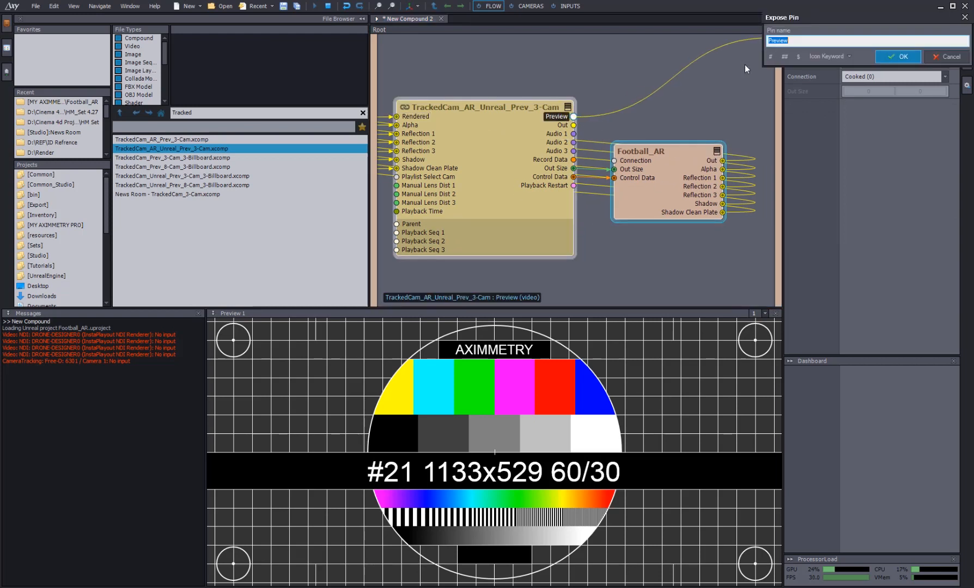
left_click(883, 58)
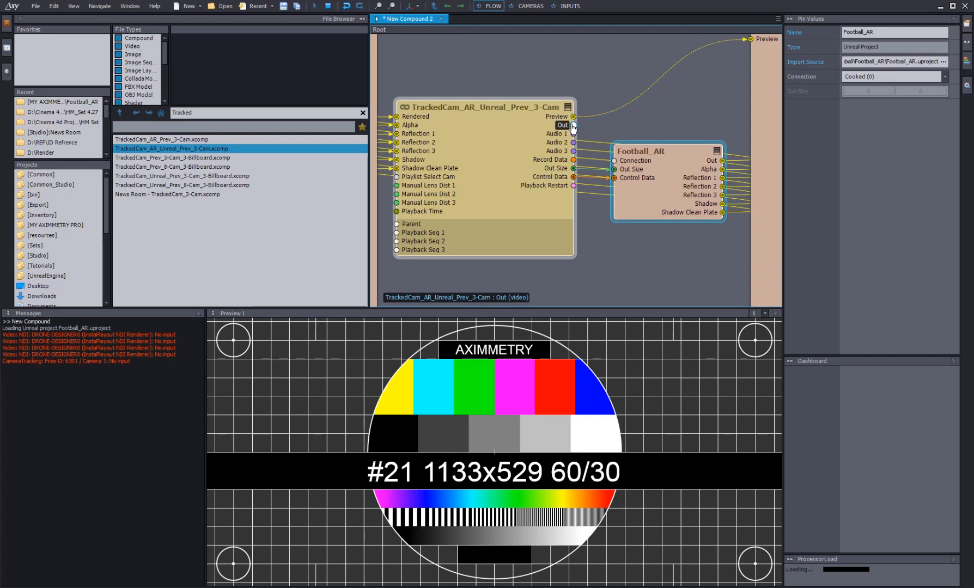
left_click_drag(573, 125, 771, 52)
left_click(895, 68)
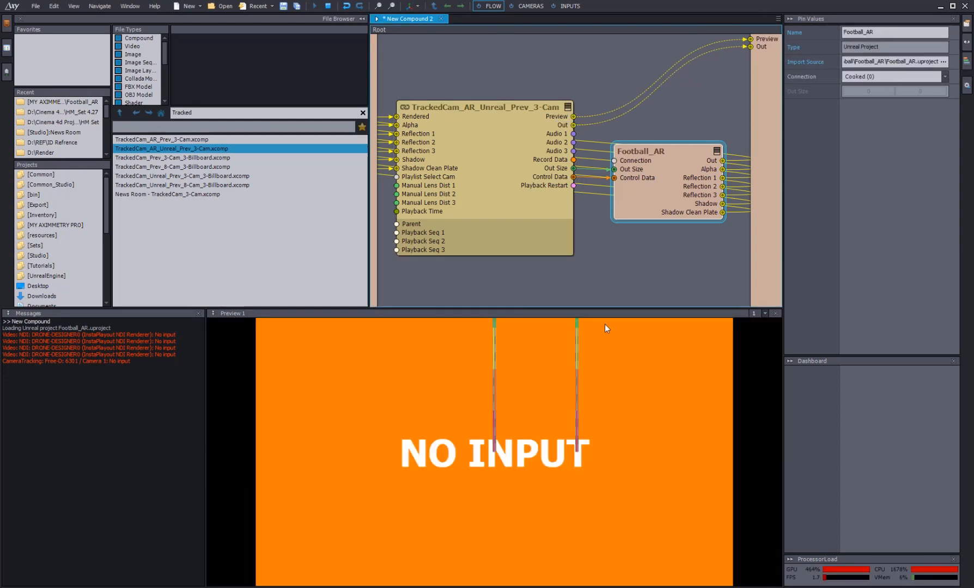
Enlarge the Preview 1 area by raising its border with the node graph
left_click(538, 498)
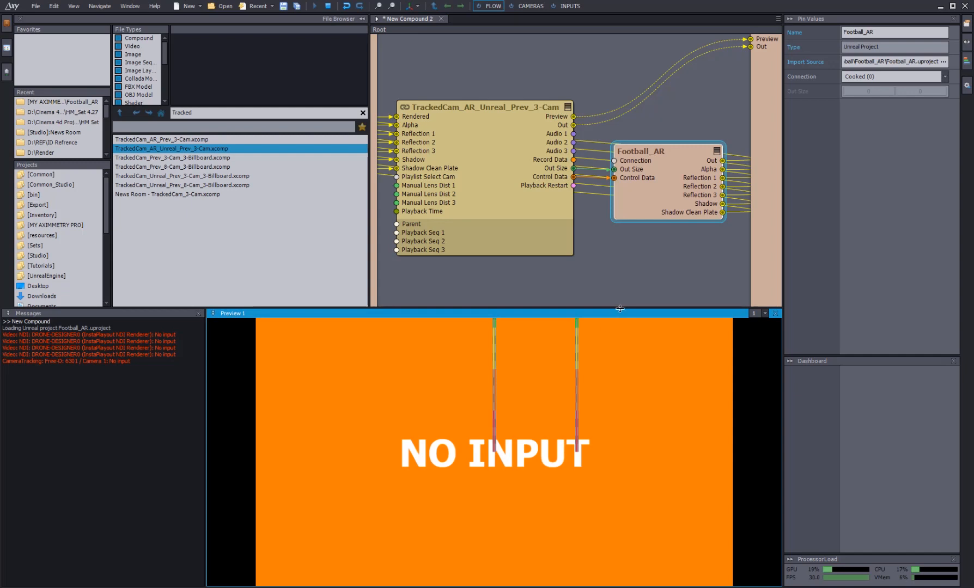
left_click_drag(619, 307, 618, 283)
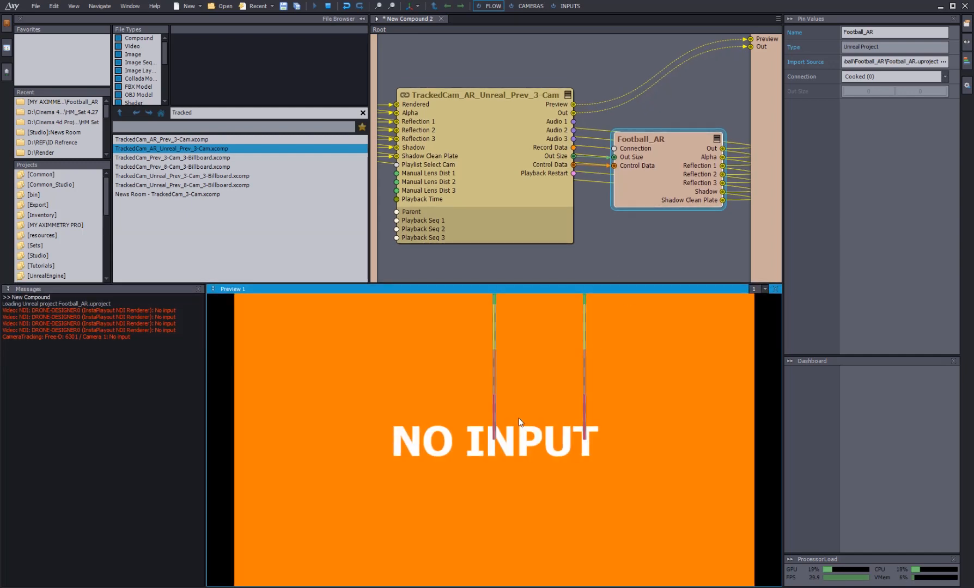
scroll(463, 155, "down", 3)
scroll(464, 155, "up", 3)
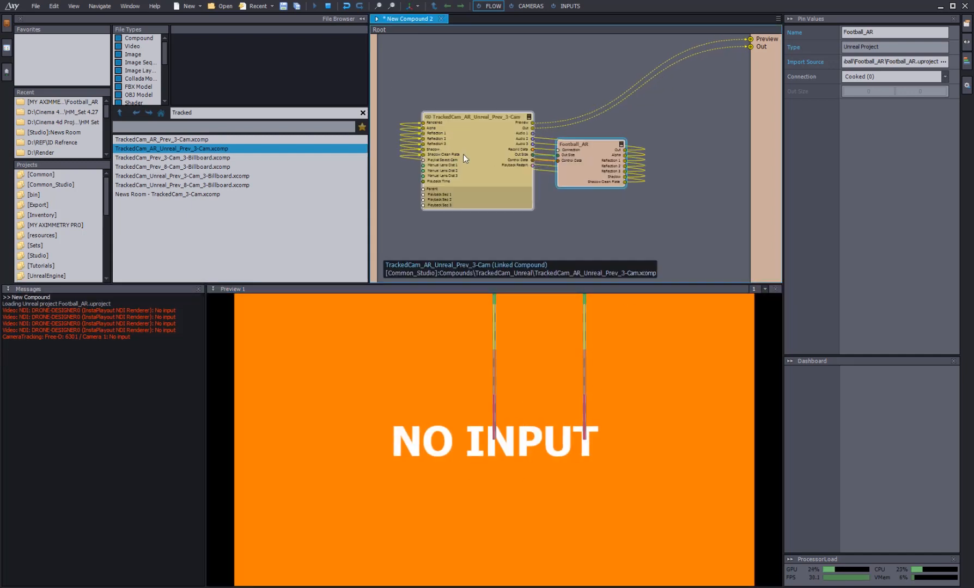
Inspect the pin values of the tracked camera and Football_AR nodes in turn
left_click(471, 152)
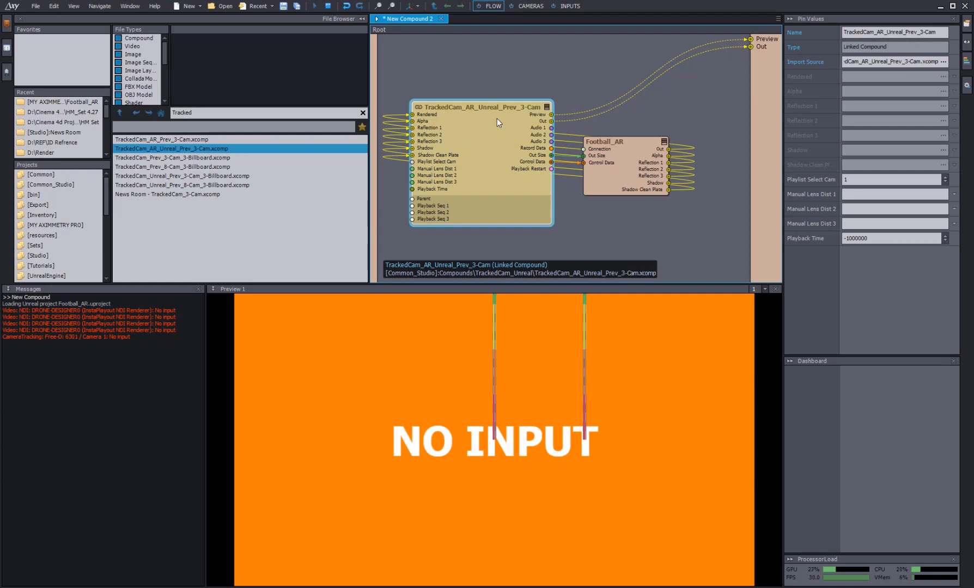
left_click(635, 144)
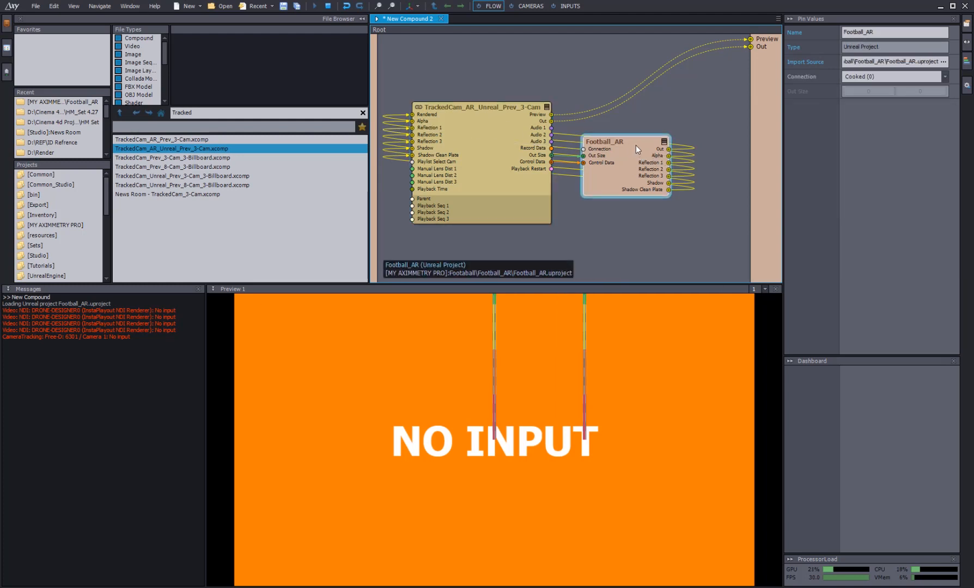
left_click(519, 157)
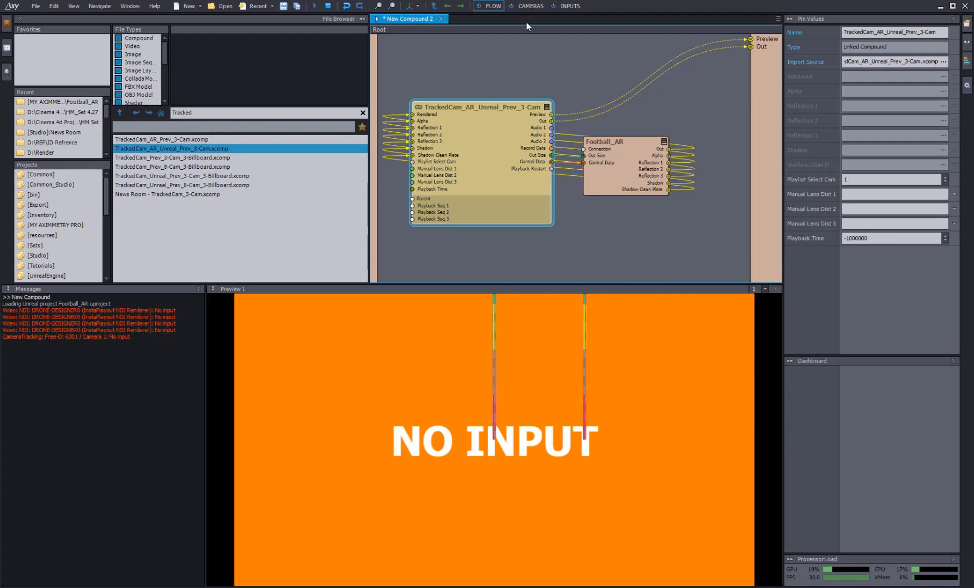
Examine the CAMERAS control board, checking the pin values of its SELECT CAMERA and CAMERA MODE panels
left_click(532, 7)
scroll(541, 134, "up", 2)
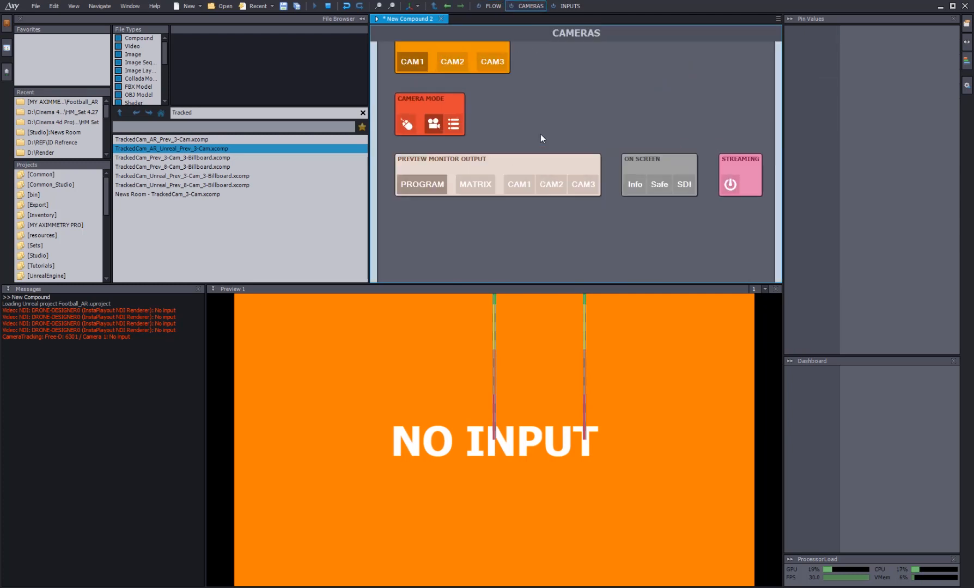
middle_click_drag(602, 92, 653, 150)
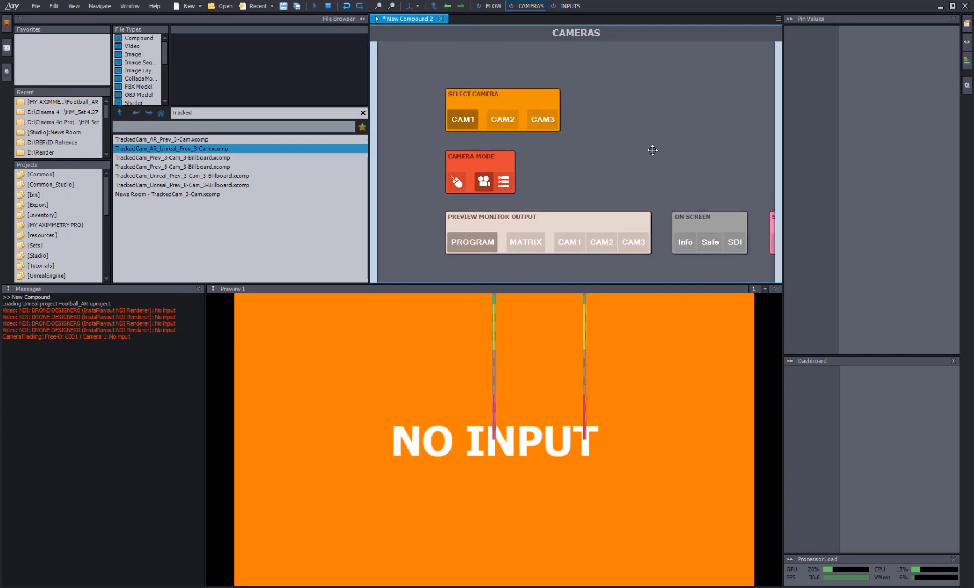
left_click(492, 158)
left_click(528, 100)
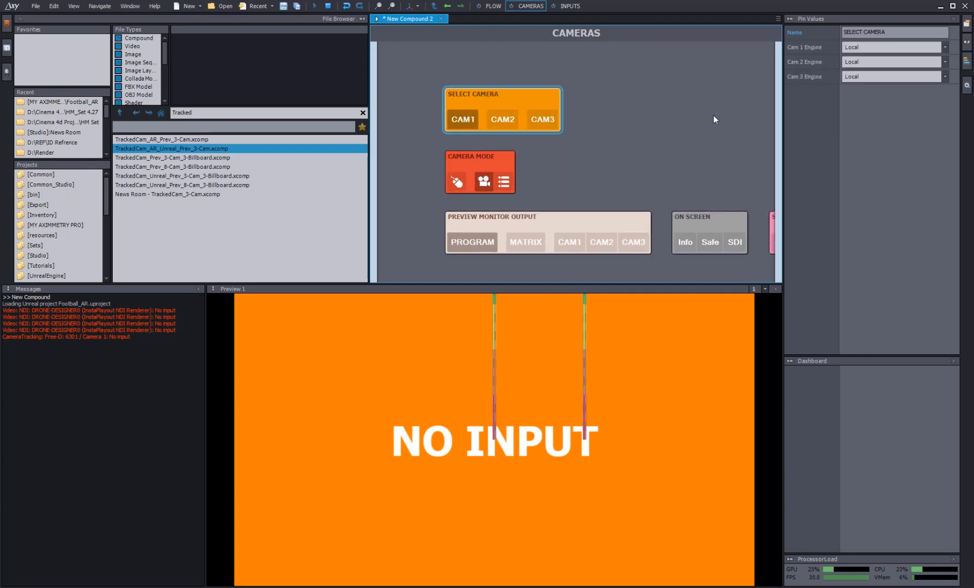
left_click(469, 157)
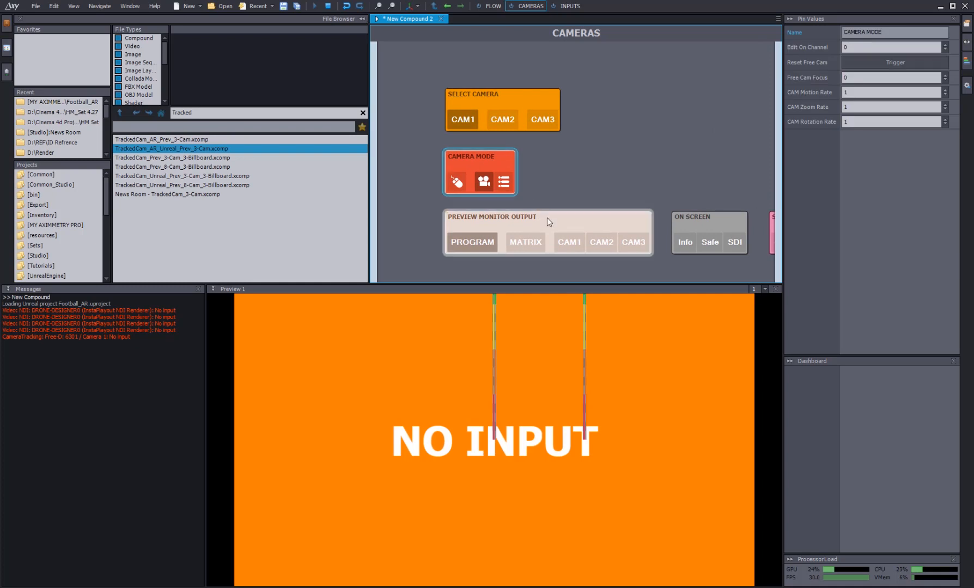
On the INPUTS control board, review the Tracking Device and Camera Device options of INPUT 1 without changing them
left_click(565, 8)
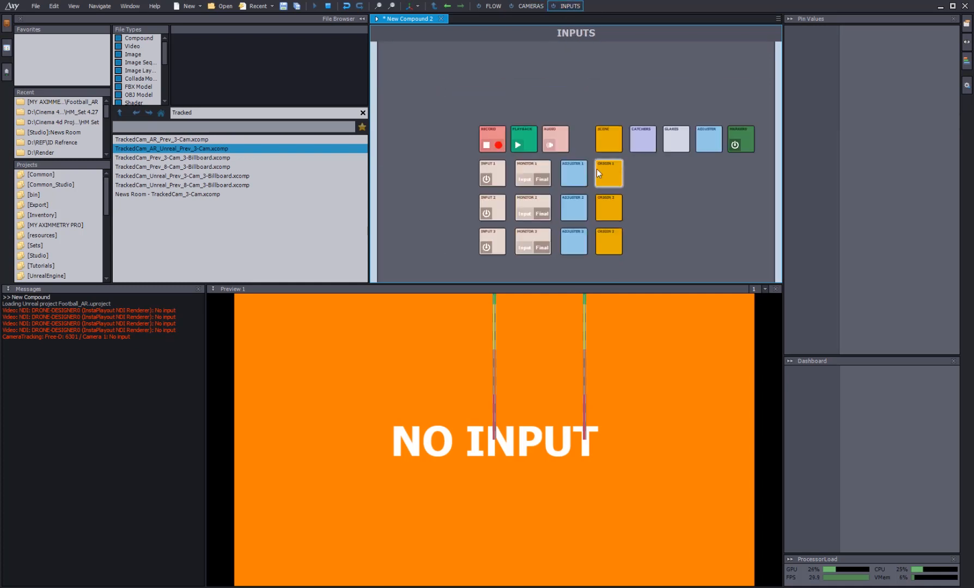
left_click(467, 181)
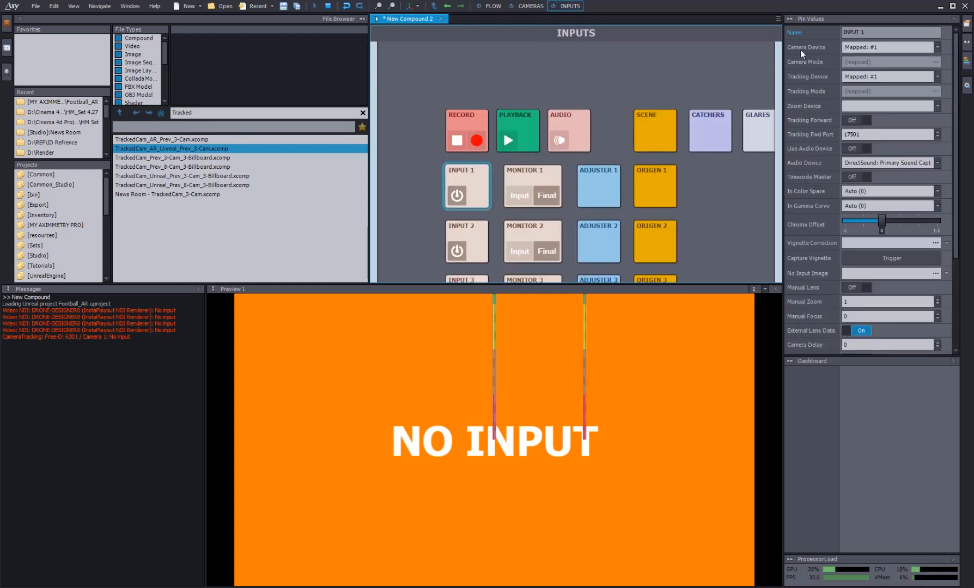
left_click(938, 76)
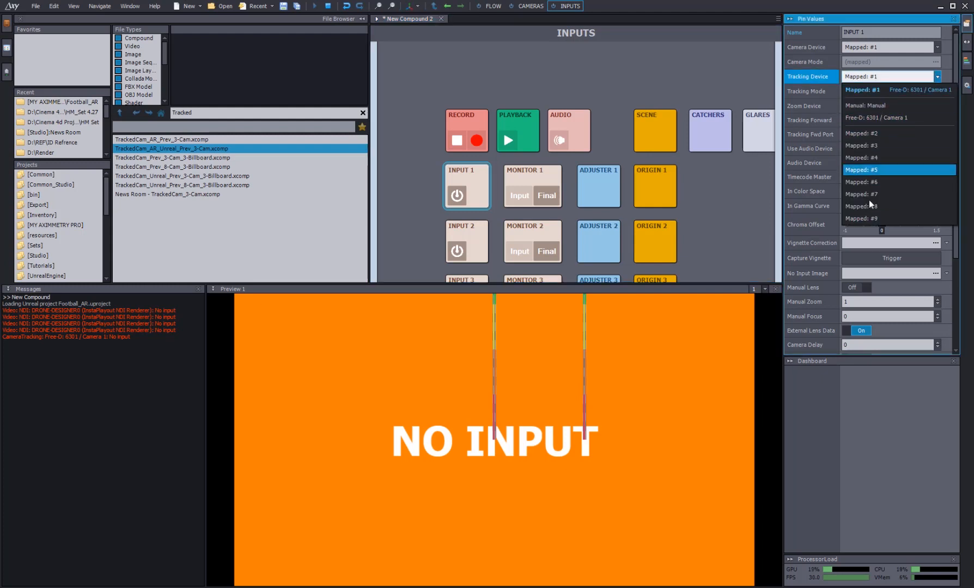
left_click(821, 75)
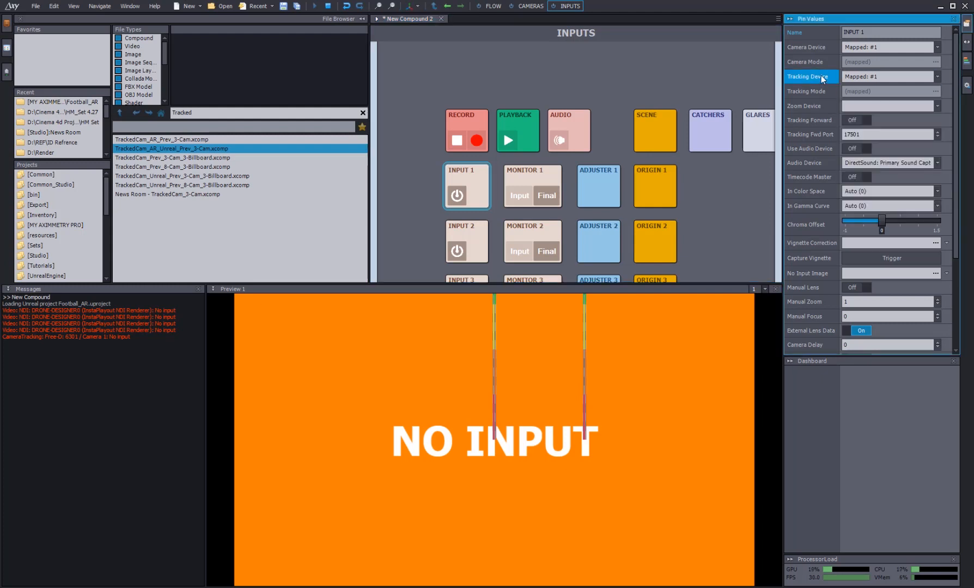
left_click(828, 48)
left_click(938, 47)
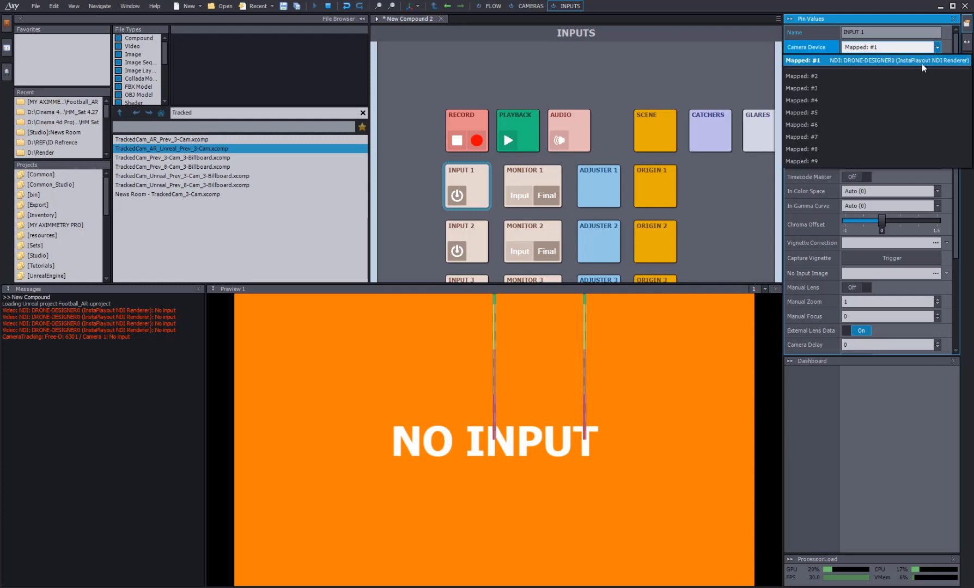
left_click(820, 49)
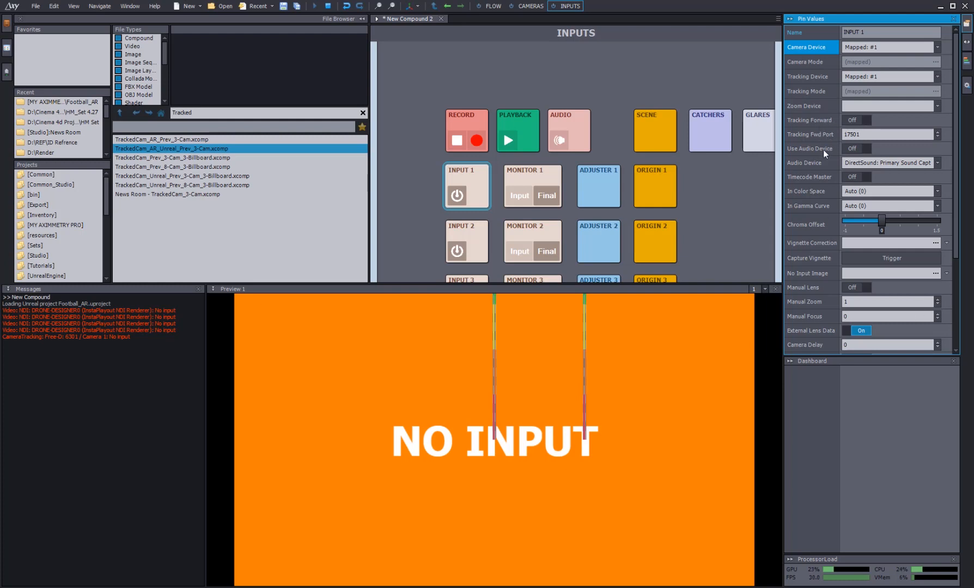
scroll(523, 143, "down", 3)
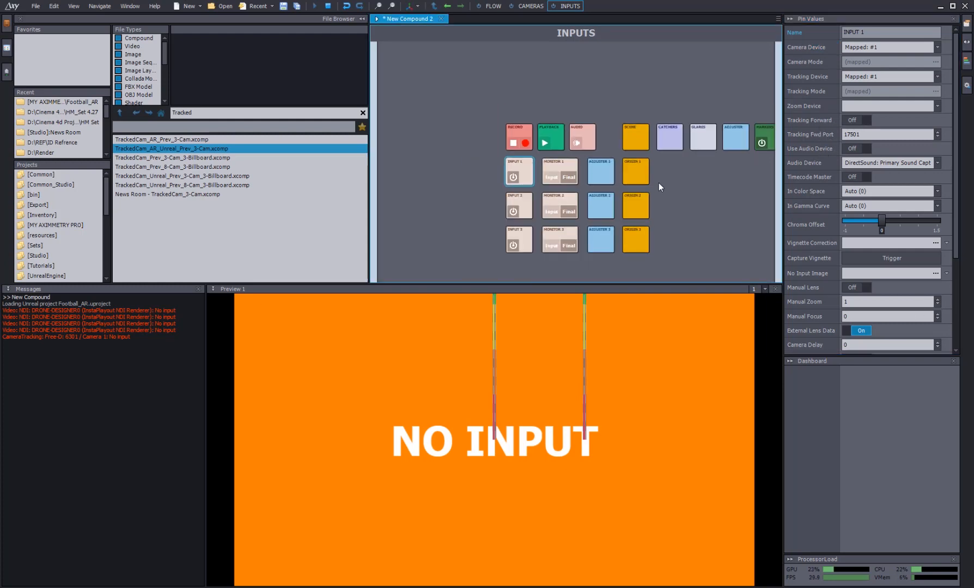
scroll(644, 181, "up", 3)
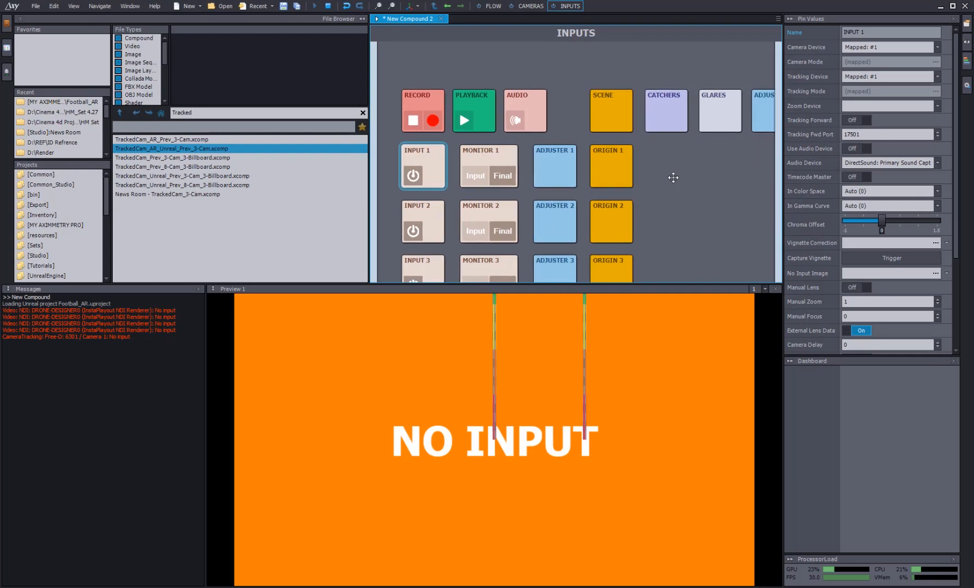
Look over the CAMERAS board again and return to the flow graph with both nodes in view
left_click(529, 6)
scroll(542, 165, "down", 3)
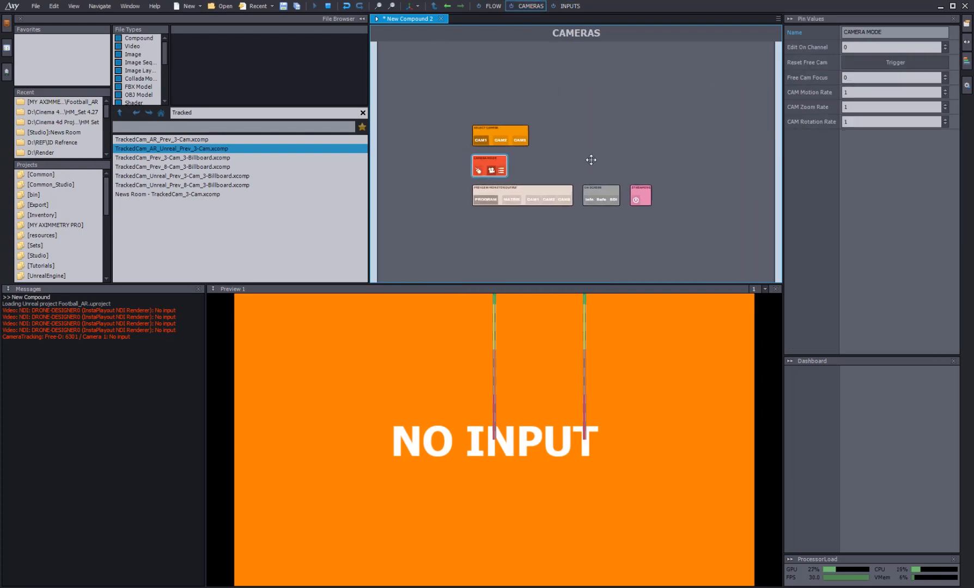
left_click(493, 6)
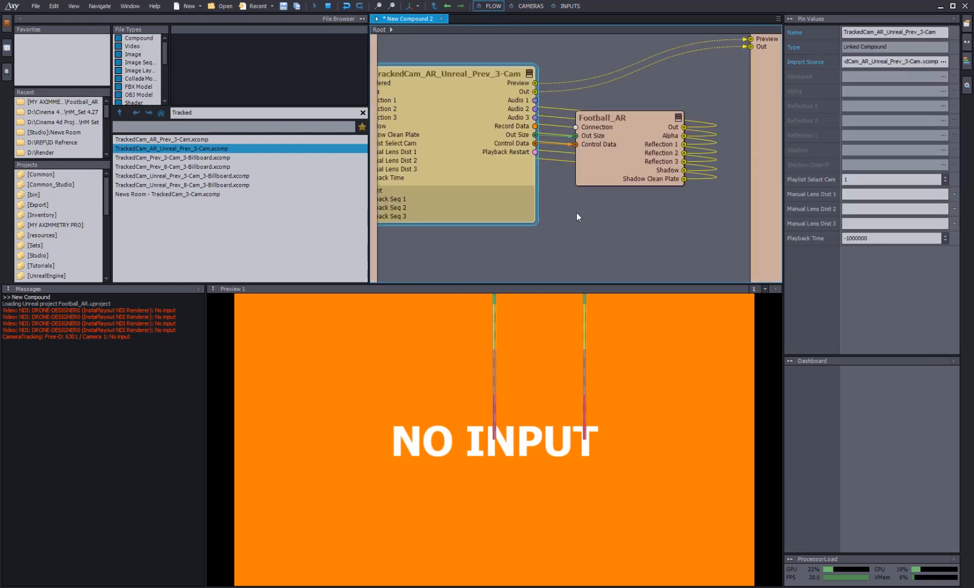
scroll(575, 216, "down", 4)
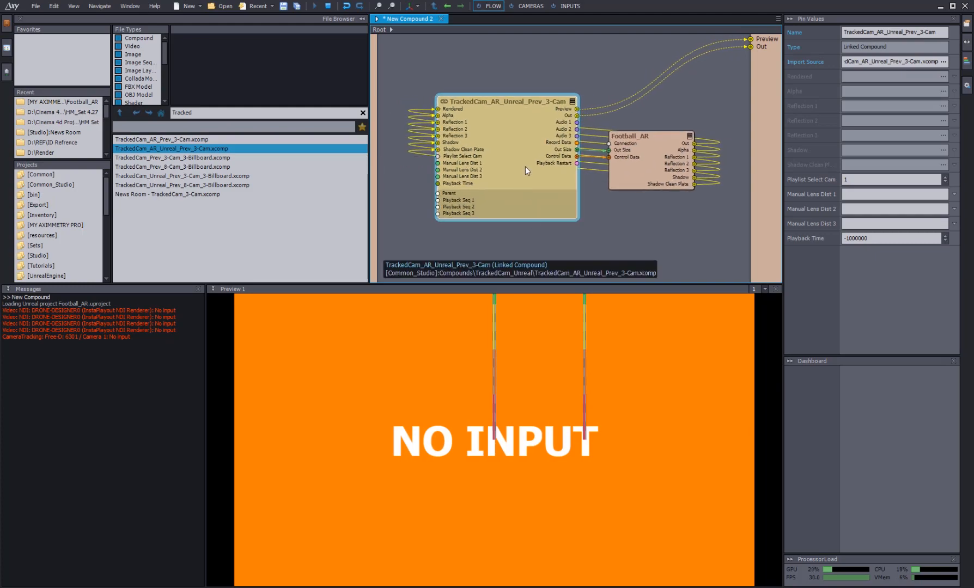